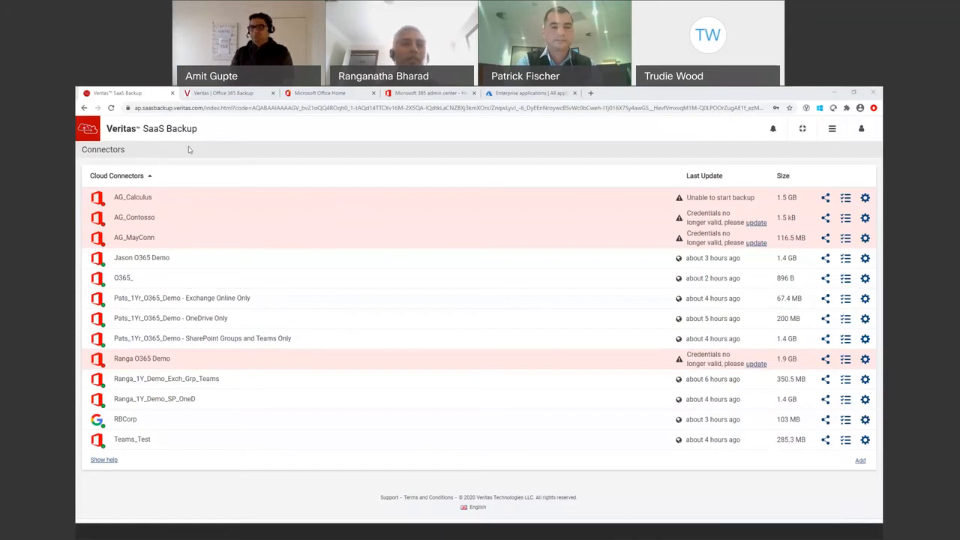
pyautogui.click(139, 107)
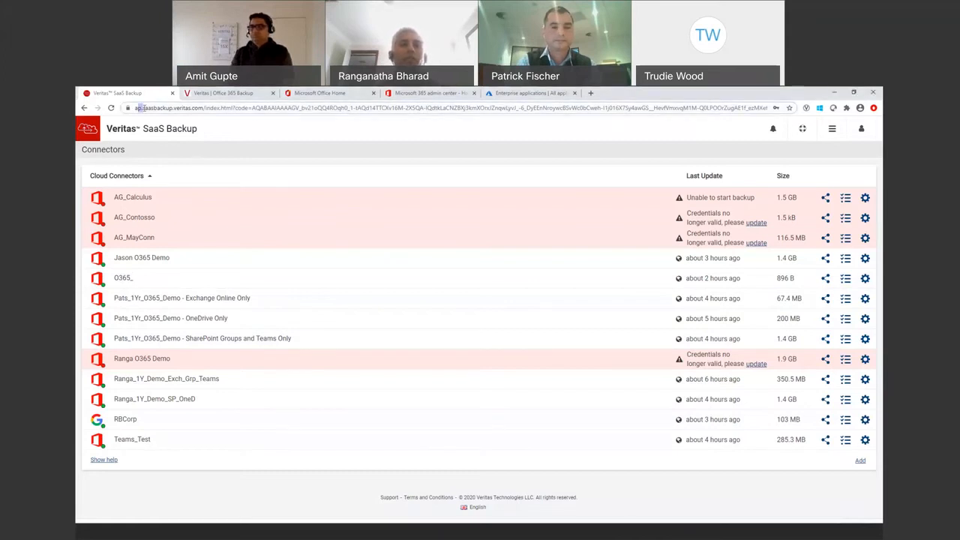
pyautogui.click(263, 132)
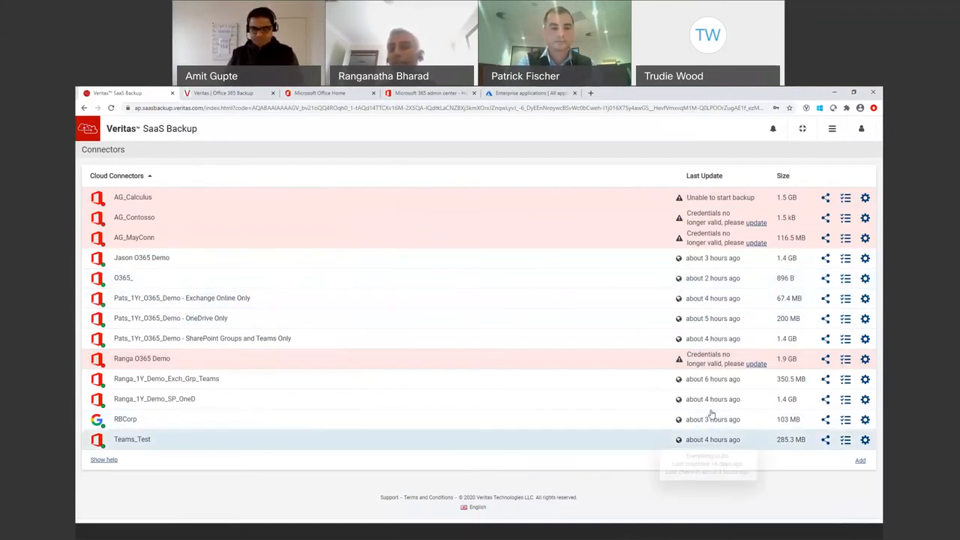
pyautogui.moveTo(735, 360)
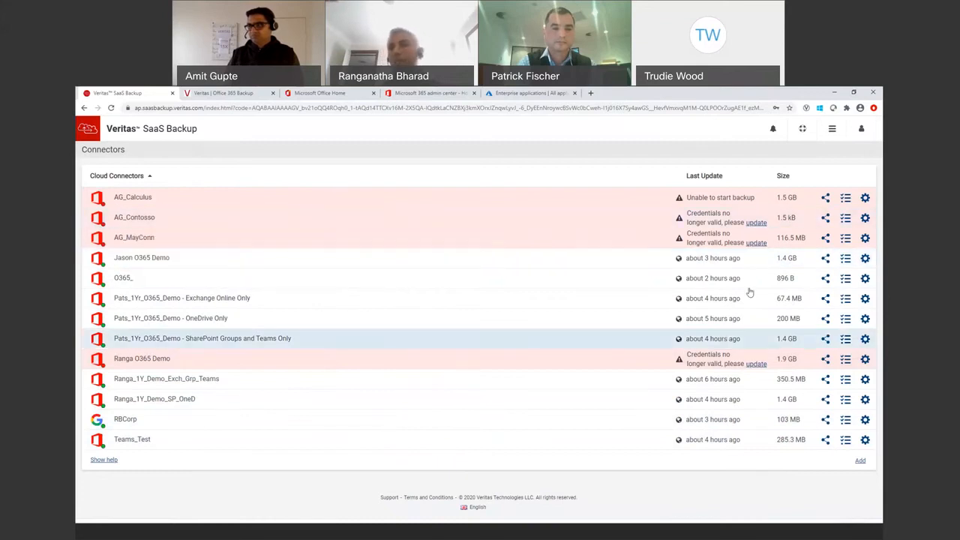
# Step: Review the user list and the roles available for a new user, and close both without creating anyone
pyautogui.click(832, 129)
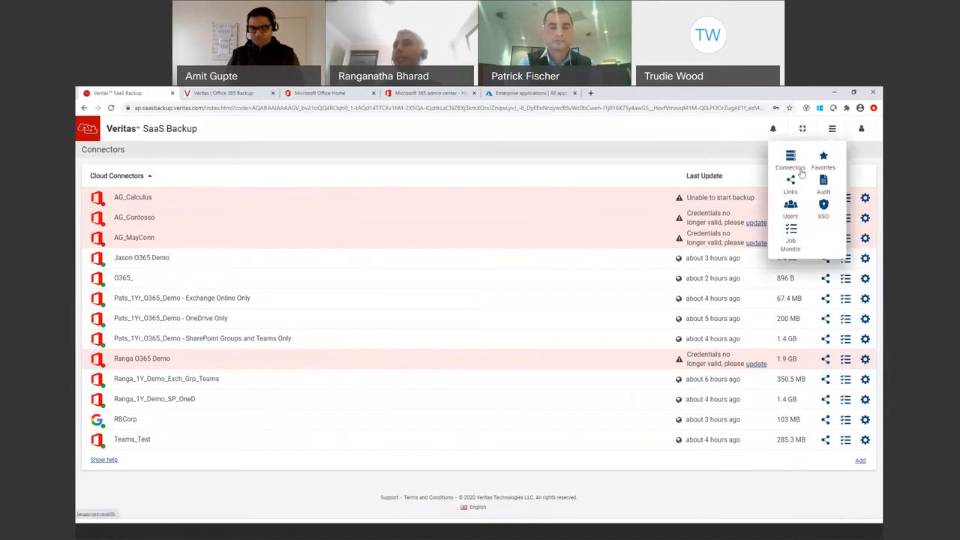
pyautogui.click(793, 215)
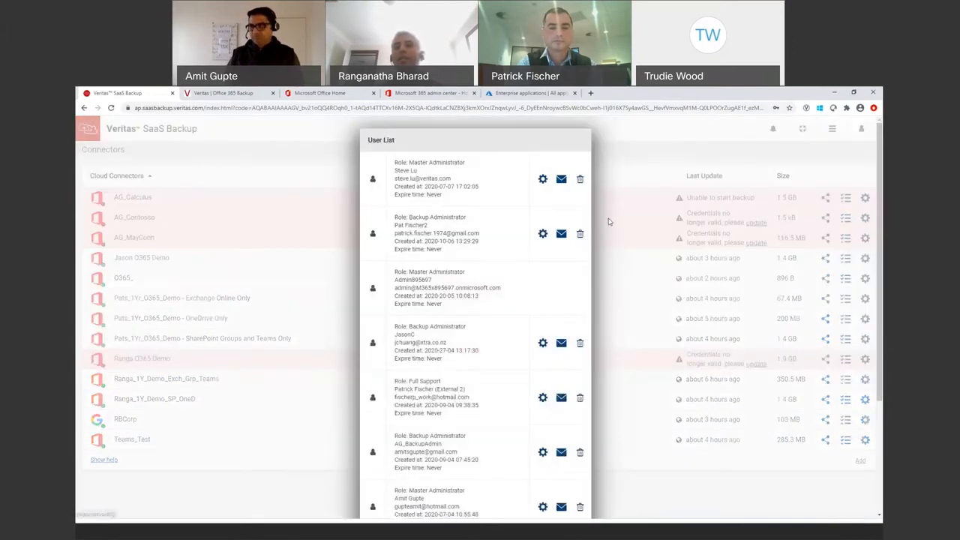
pyautogui.scroll(-5, 517, 286)
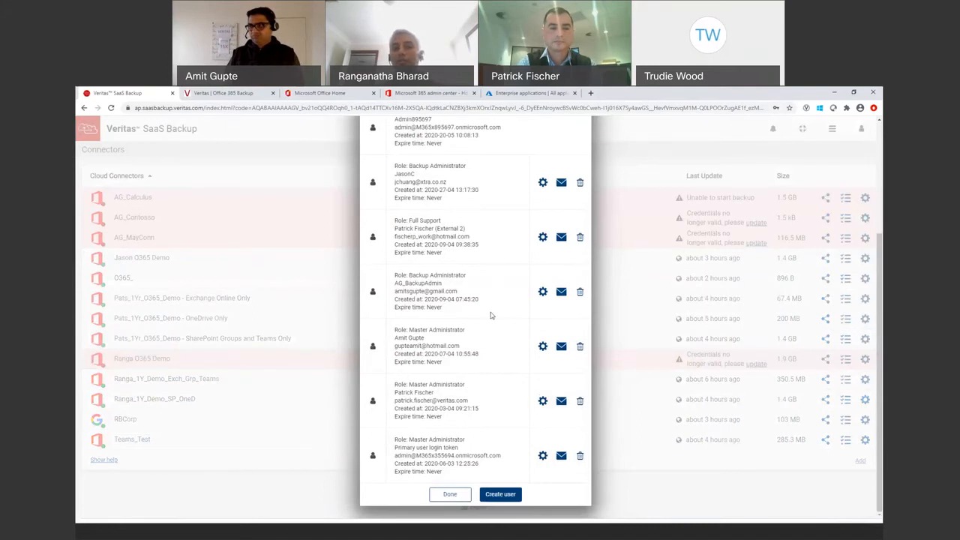
pyautogui.click(498, 494)
pyautogui.click(510, 168)
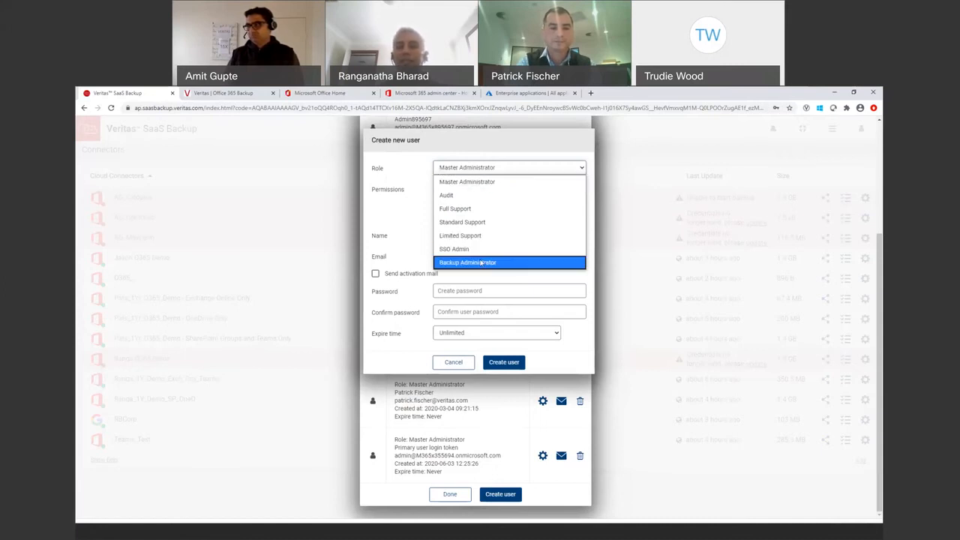
pyautogui.click(453, 363)
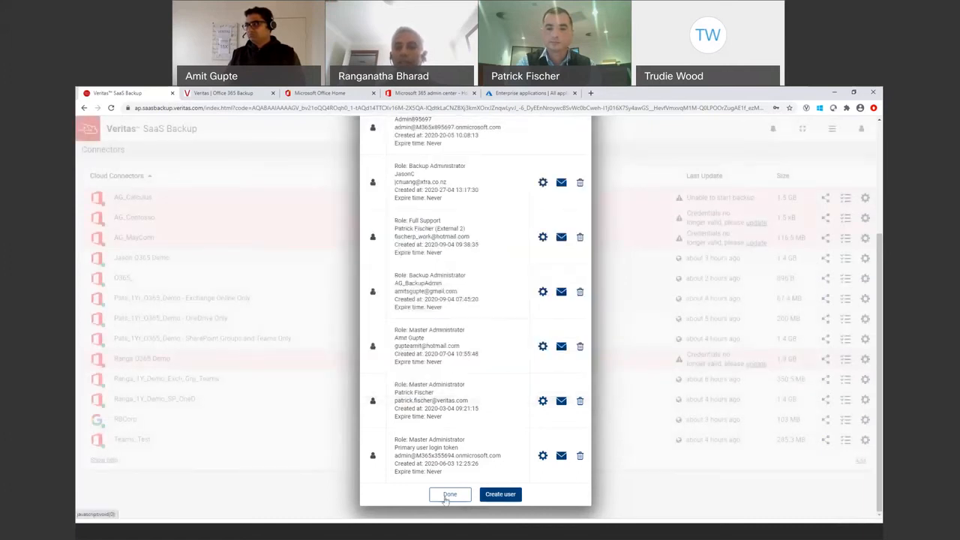
pyautogui.click(449, 496)
# Step: Examine the setup form for a new G Suite connector and cancel it
pyautogui.click(856, 462)
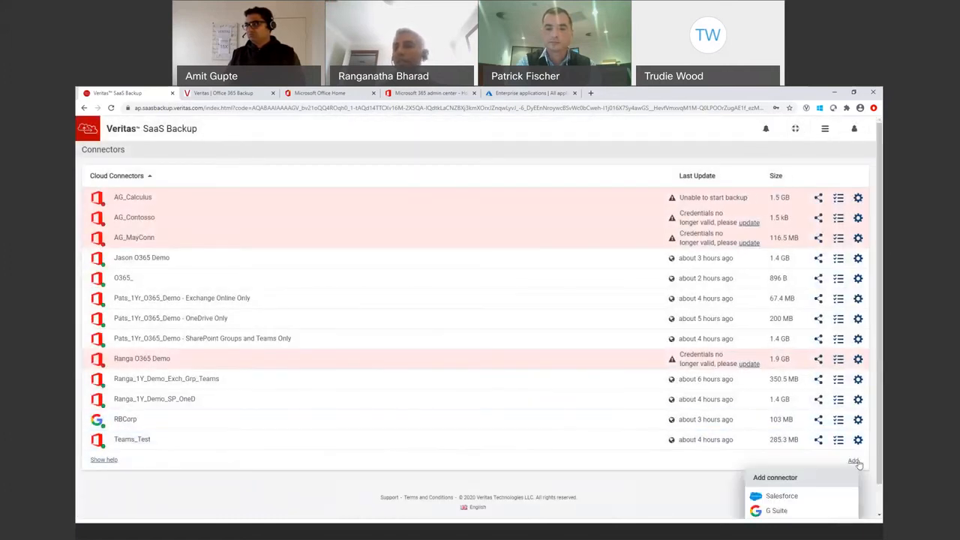
pyautogui.scroll(-1, 817, 499)
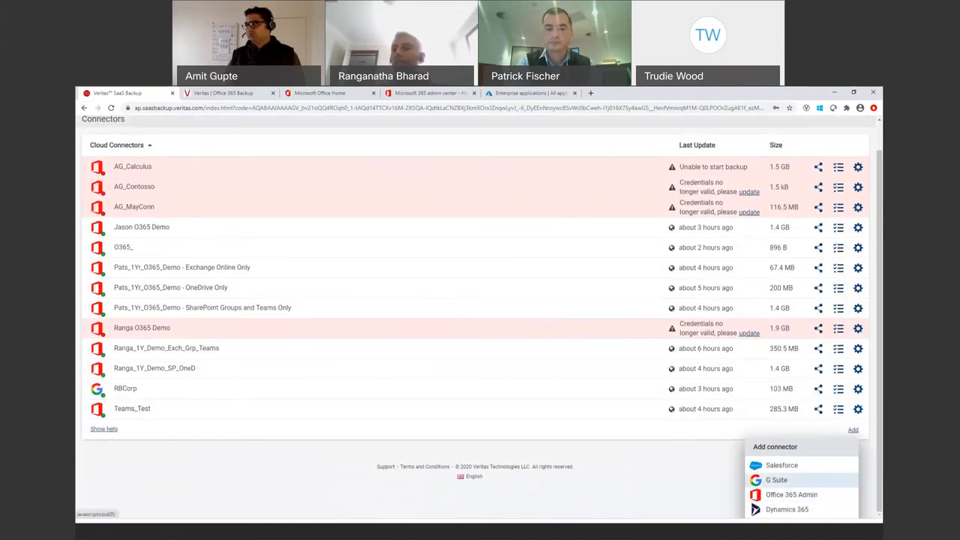
pyautogui.click(780, 480)
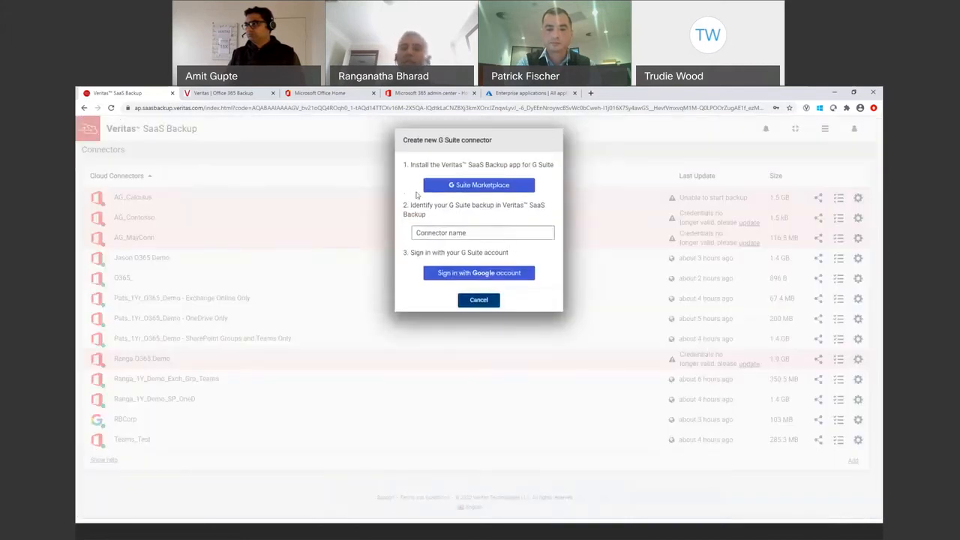
pyautogui.click(489, 306)
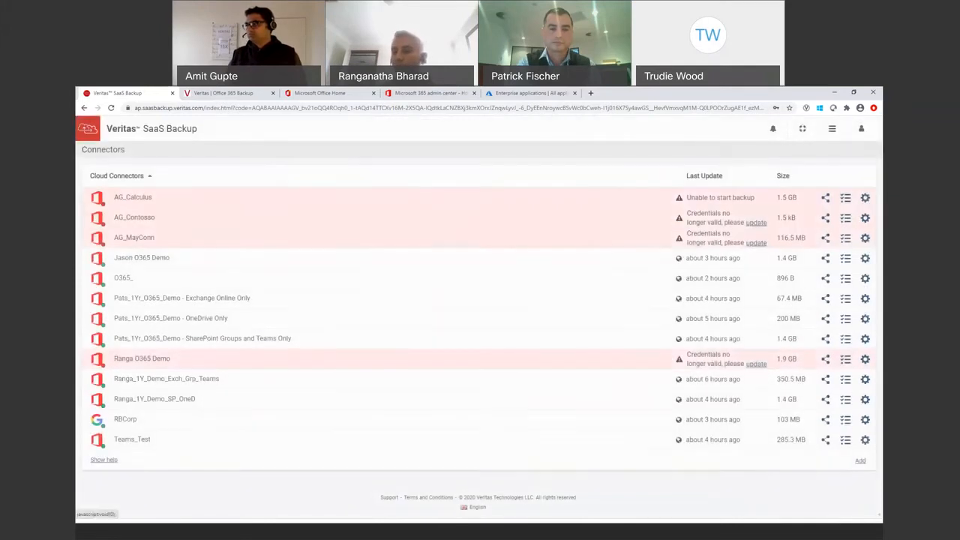
# Step: Examine the creation form for a new Office 365 Admin connector and close it without creating one
pyautogui.click(860, 462)
pyautogui.scroll(-1, 811, 499)
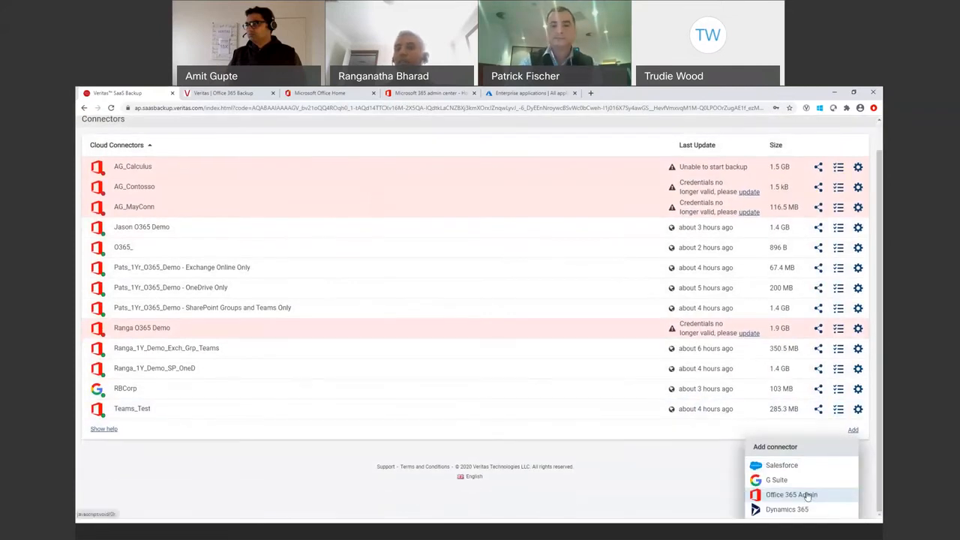
pyautogui.click(807, 496)
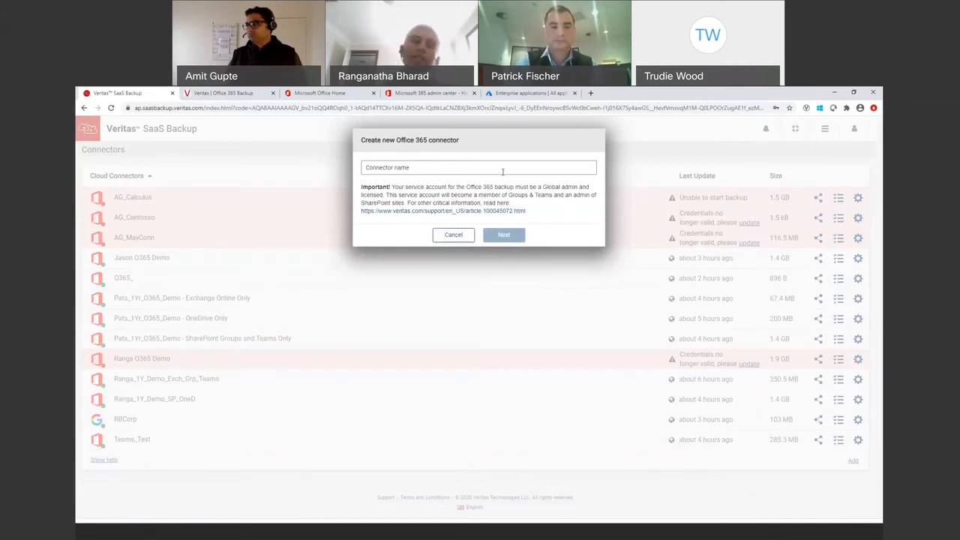
pyautogui.click(462, 236)
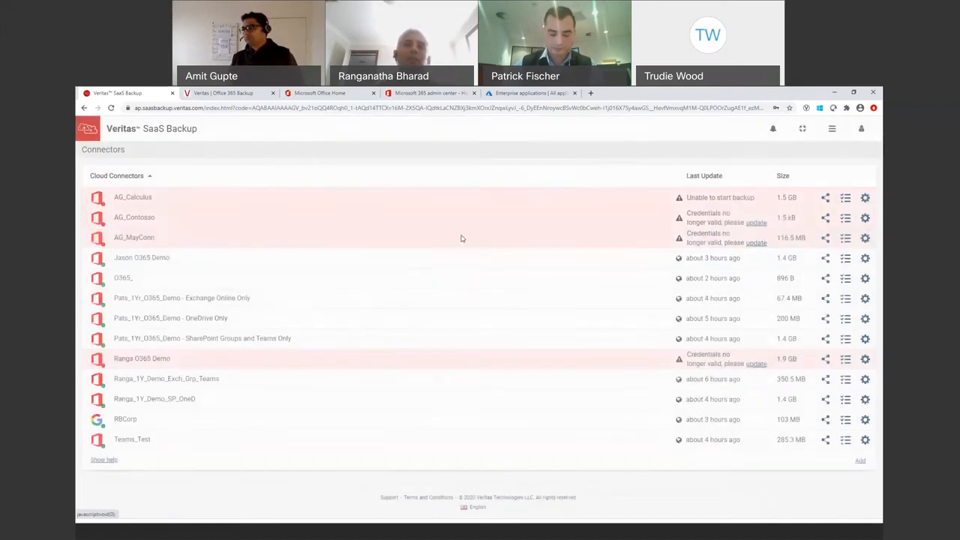
# Step: Examine the Exch_Grp_Teams connector's configuration, load its AD groups, expand Distribution Lists and try to select Finance Team
pyautogui.click(865, 379)
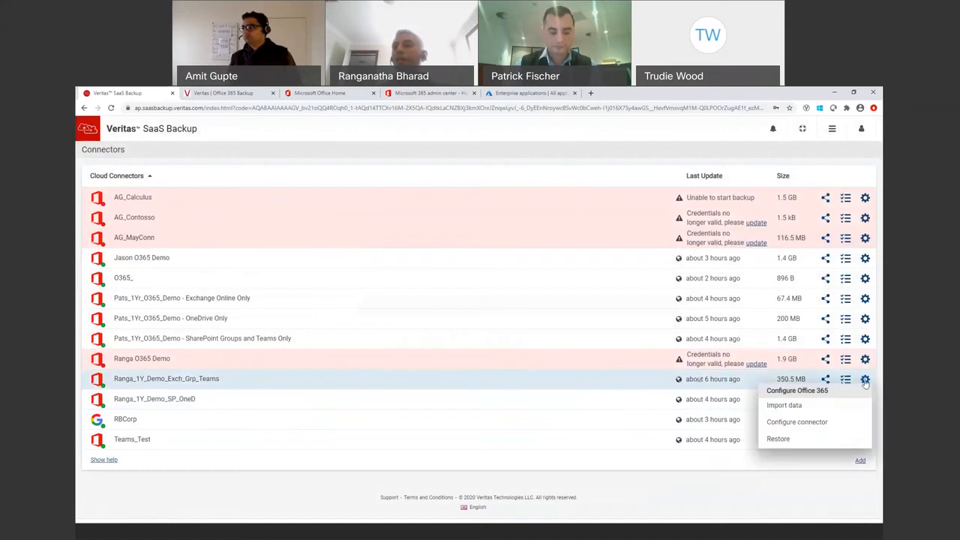
pyautogui.click(834, 422)
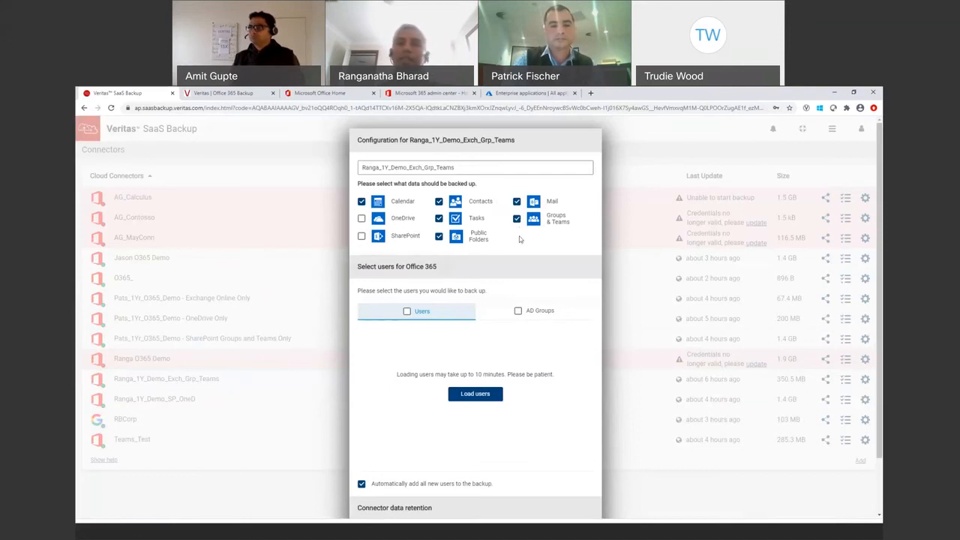
pyautogui.click(552, 311)
pyautogui.click(493, 381)
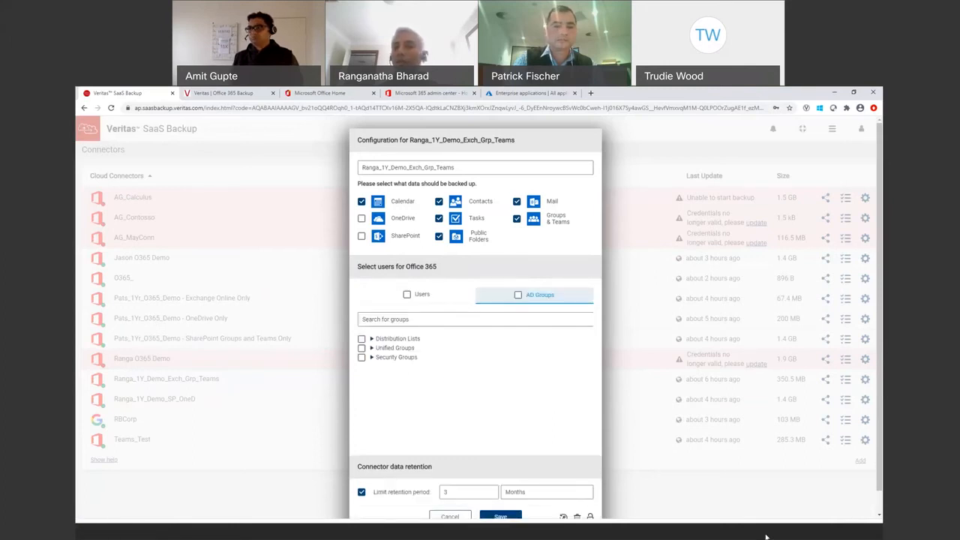
pyautogui.click(376, 340)
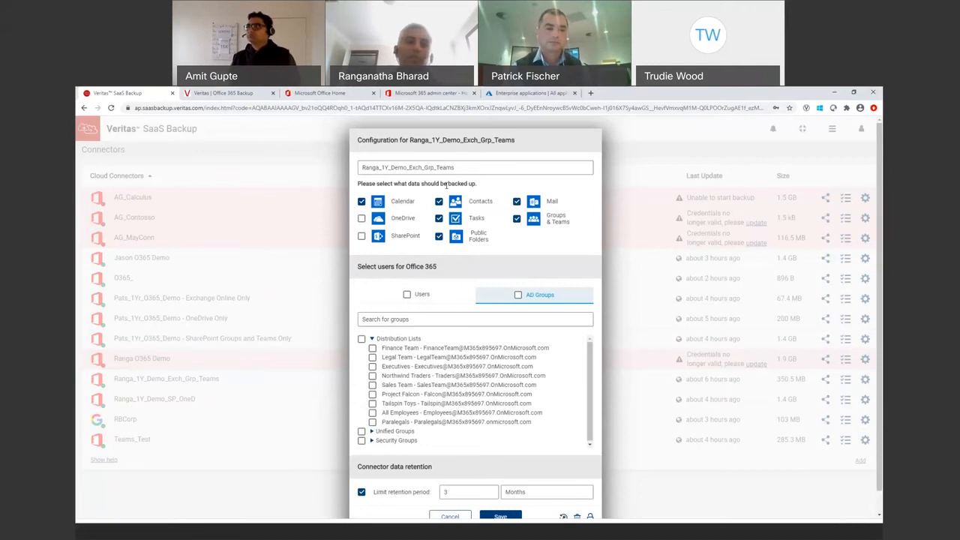
pyautogui.click(373, 348)
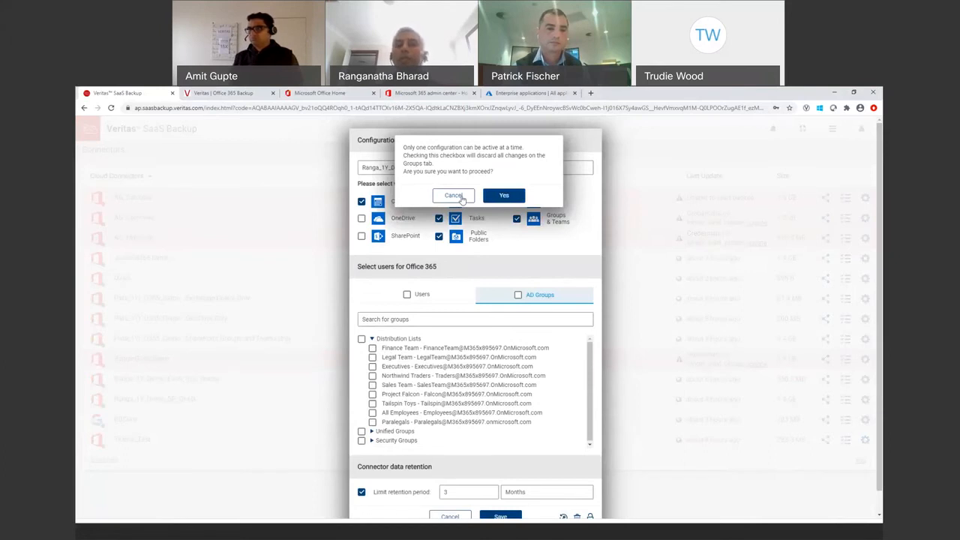
pyautogui.click(463, 198)
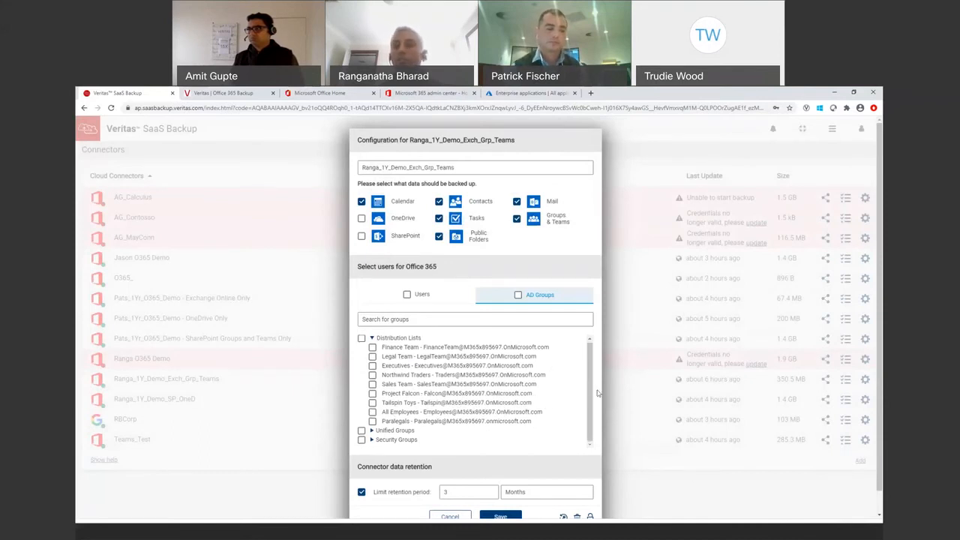
# Step: Review which users have access to the Exch_Grp_Teams connector and close its configuration without saving
pyautogui.scroll(-1, 643, 426)
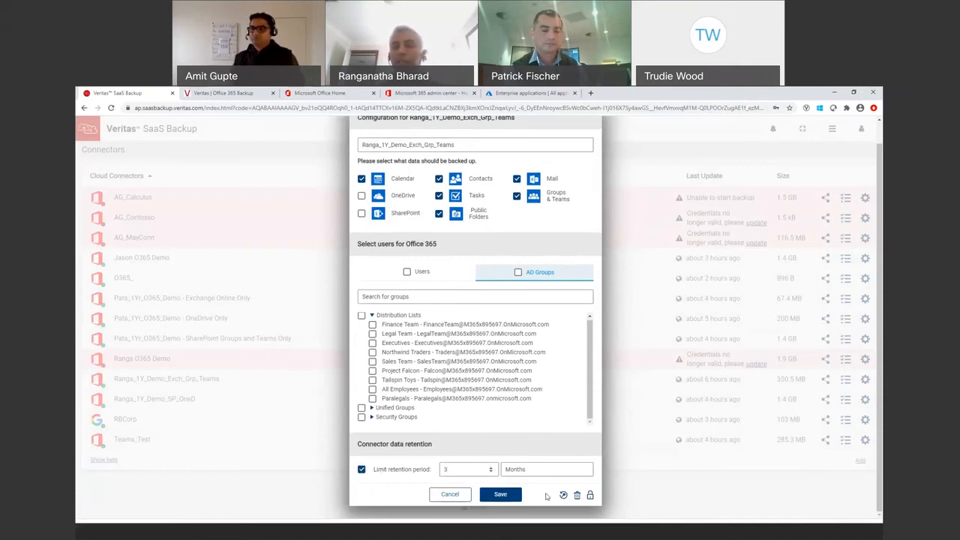
pyautogui.click(590, 497)
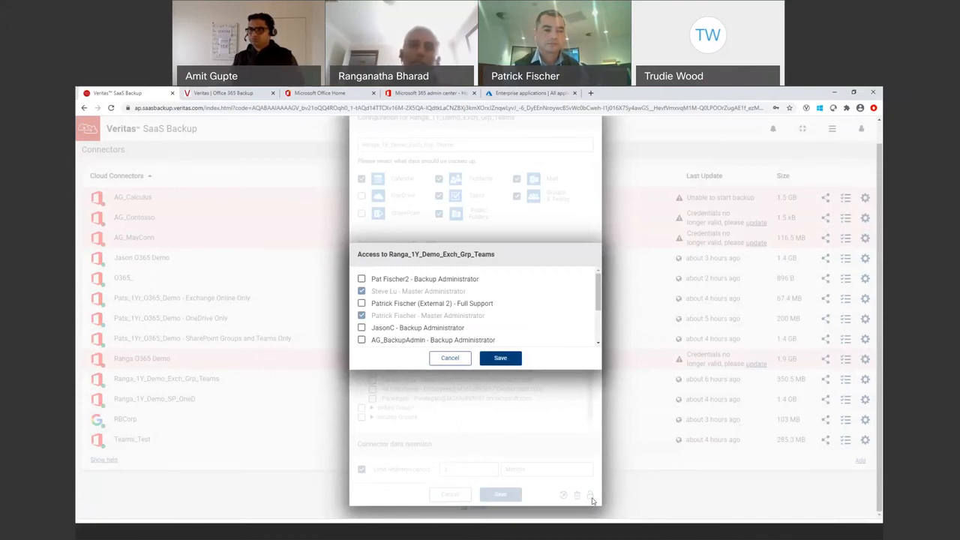
pyautogui.moveTo(412, 320)
pyautogui.scroll(-3, 411, 330)
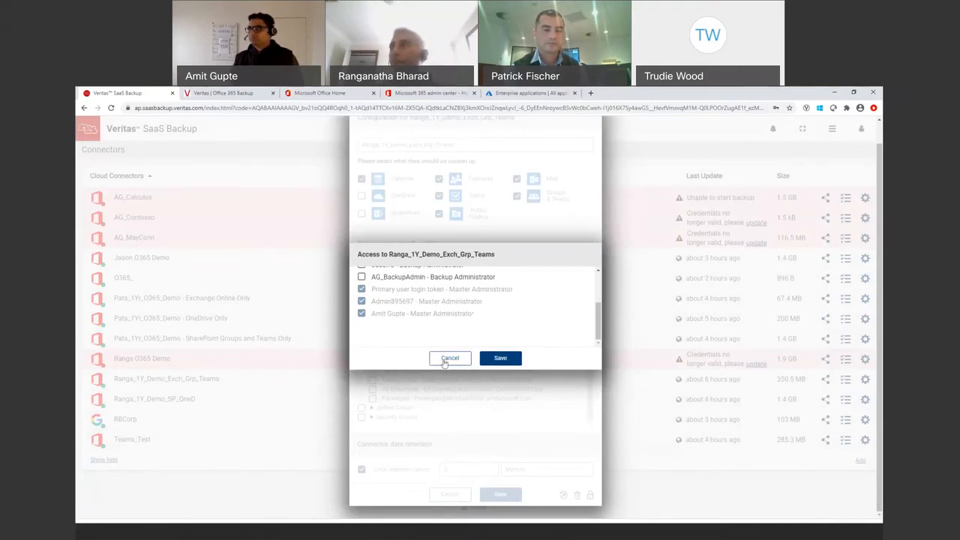
pyautogui.click(448, 360)
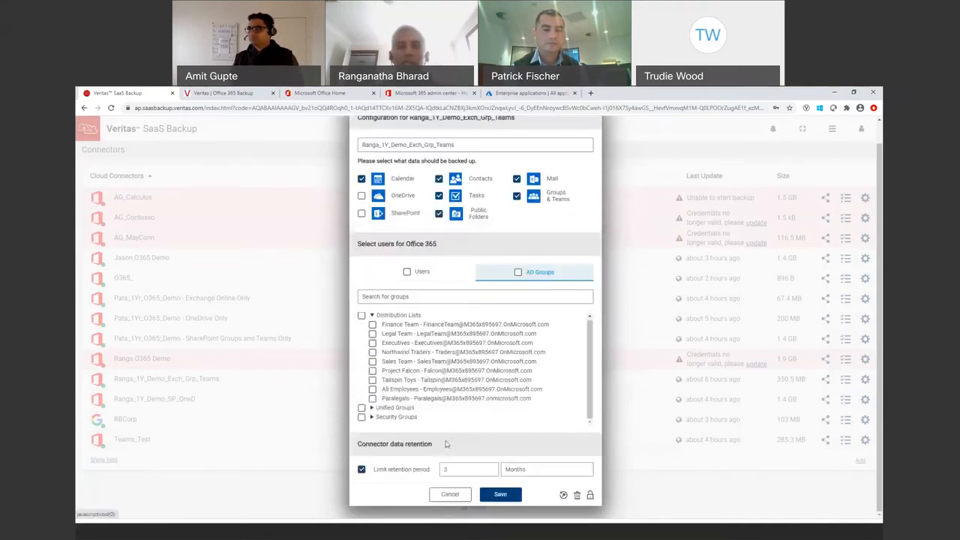
pyautogui.click(453, 495)
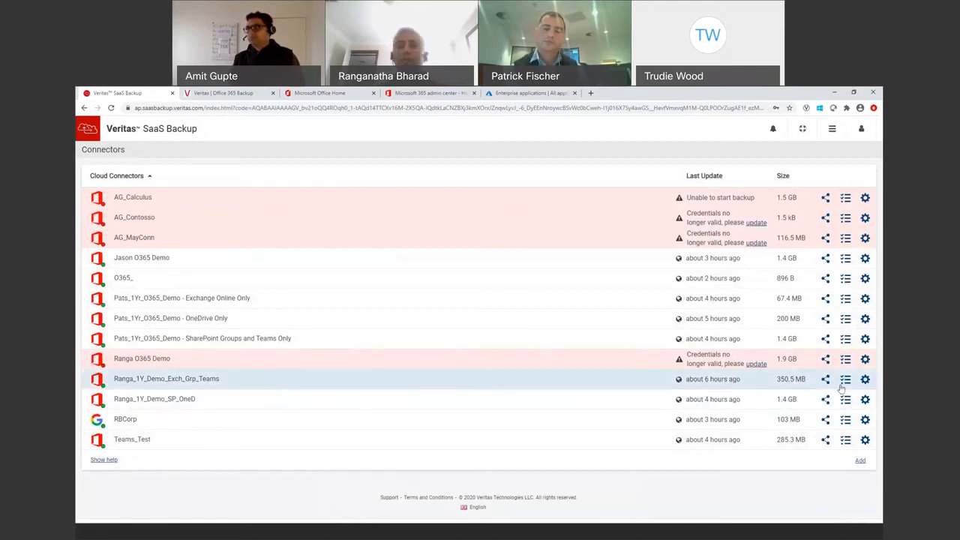
# Step: Show the Exch_Grp_Teams connector's jobs from the last 10 days in the Job Monitor
pyautogui.click(846, 382)
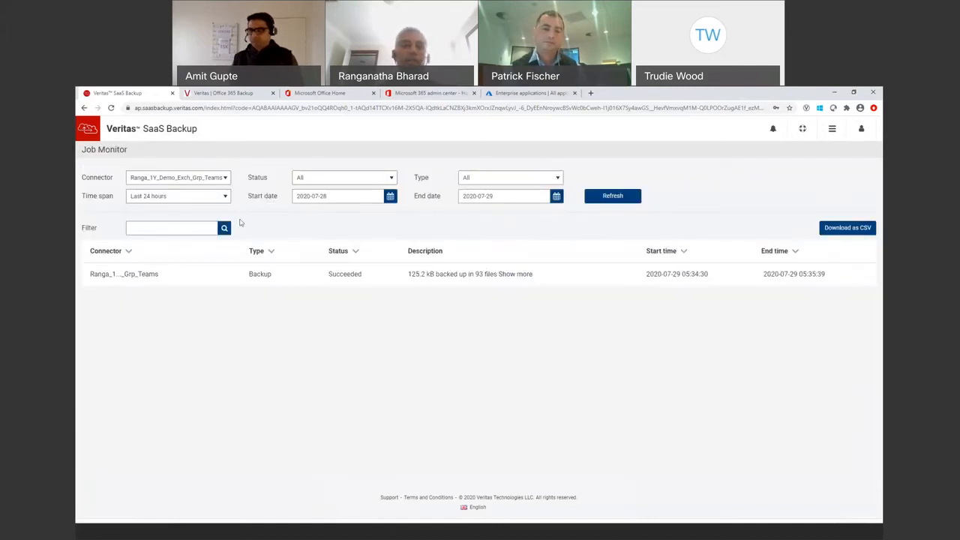
pyautogui.click(218, 196)
pyautogui.click(165, 239)
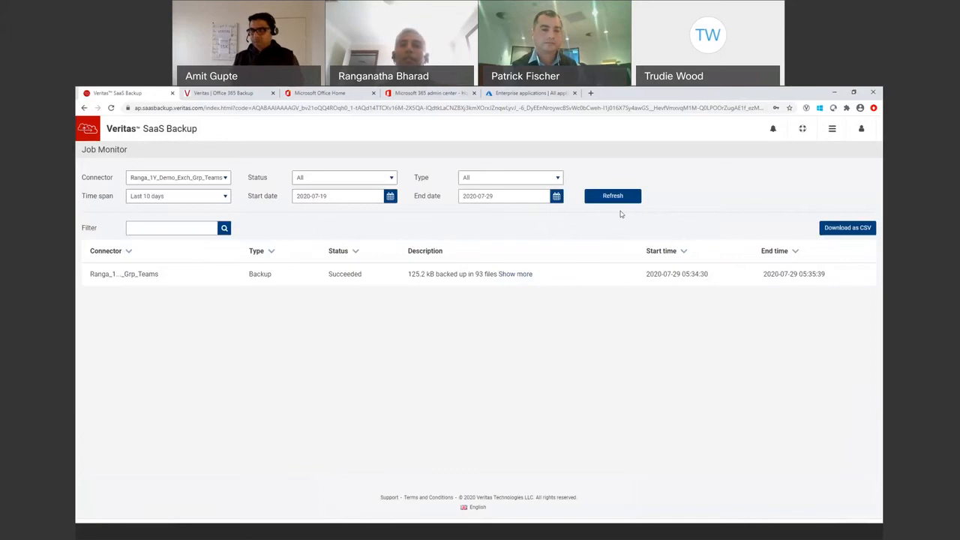
pyautogui.click(633, 199)
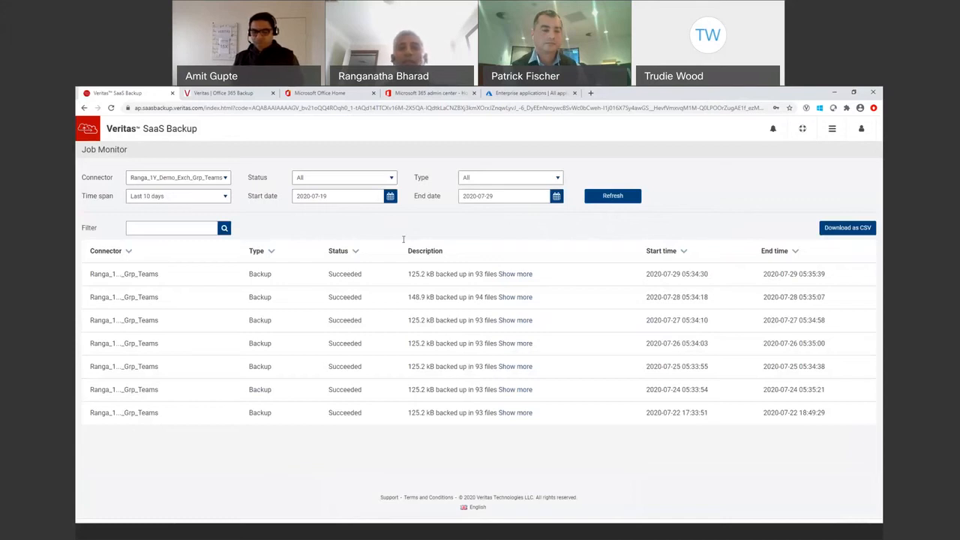
# Step: Examine the detailed statistics and skipped items of the most recent backup job, and close the report
pyautogui.click(516, 274)
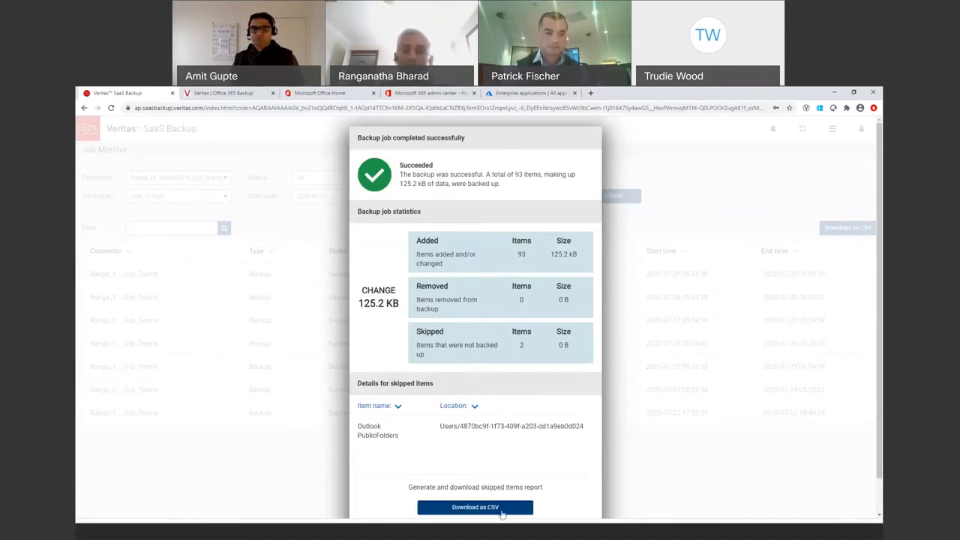
pyautogui.scroll(-1, 502, 514)
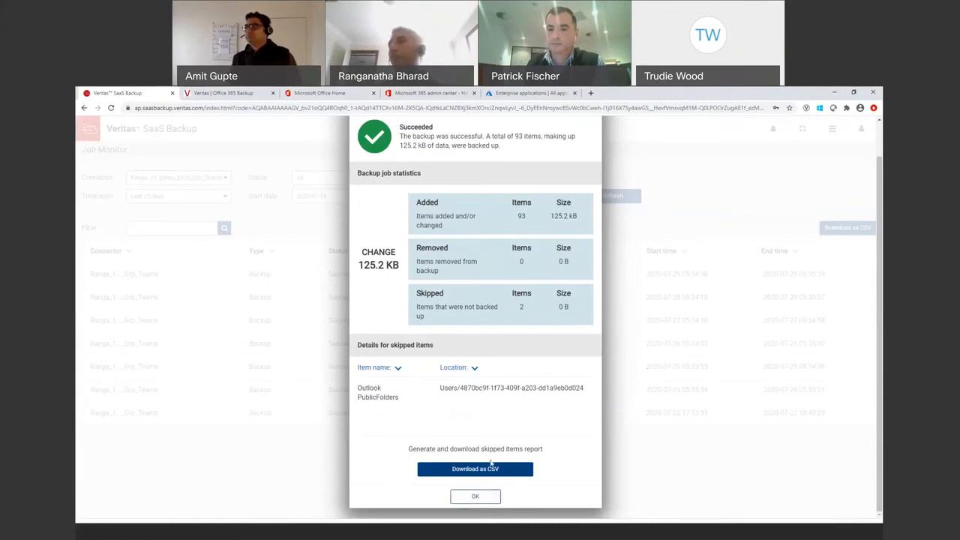
pyautogui.click(475, 499)
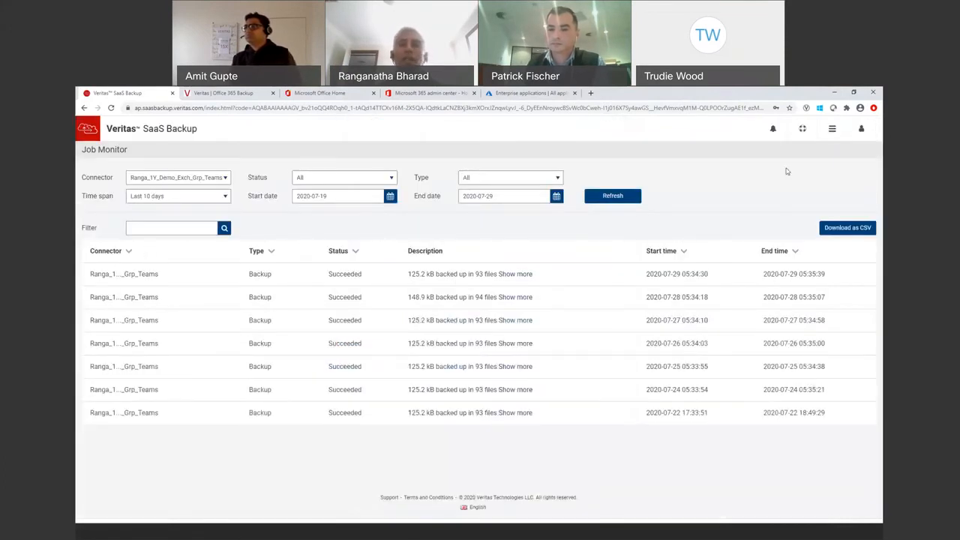
# Step: Return to the connectors overview and list the connector types that can be added
pyautogui.click(832, 128)
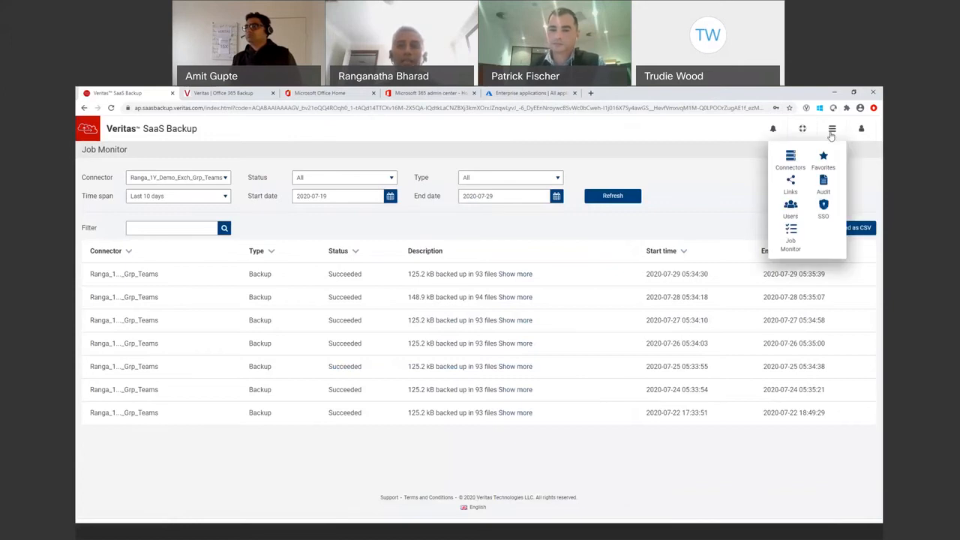
pyautogui.click(792, 161)
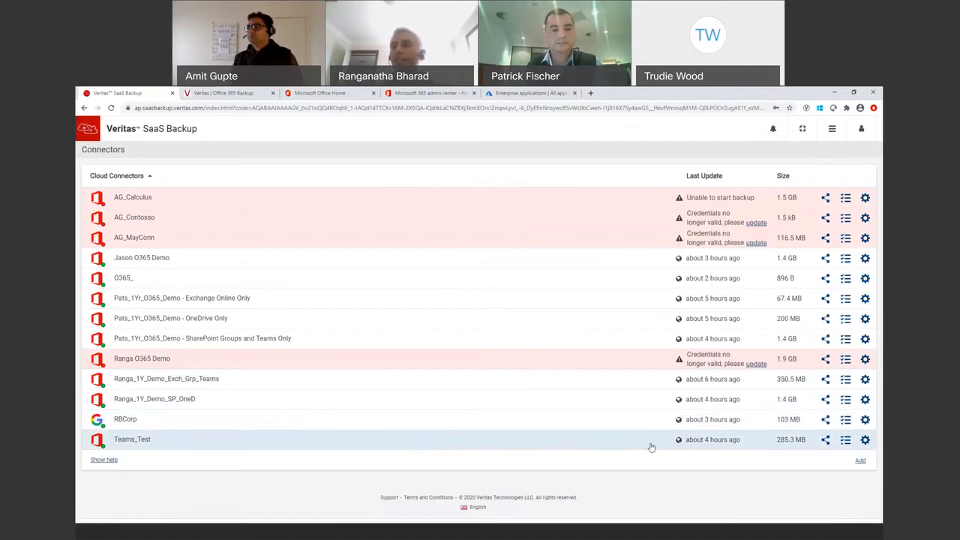
pyautogui.click(860, 460)
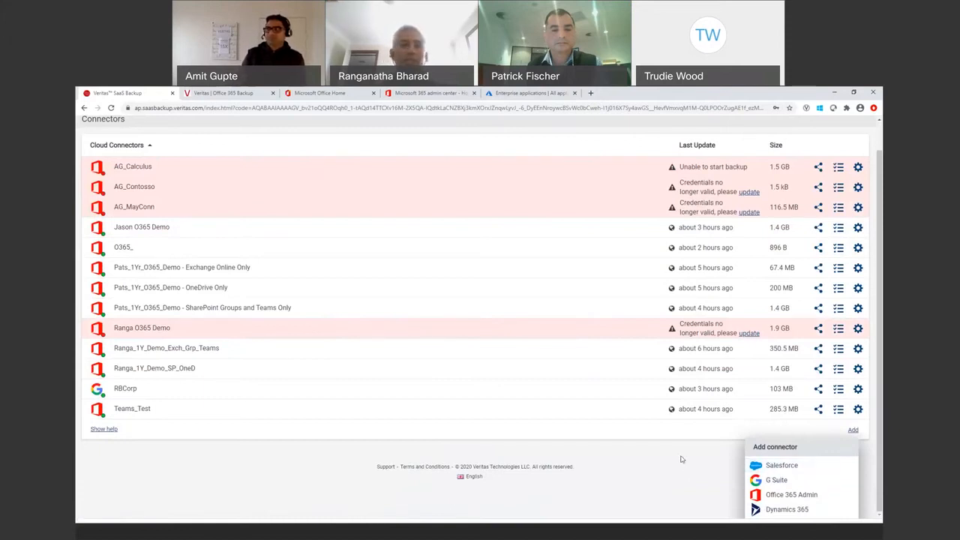
# Step: Dismiss the list of connector types and open the MOD Administrator's backed-up data among the Exch_Grp_Teams connector's users
pyautogui.click(630, 452)
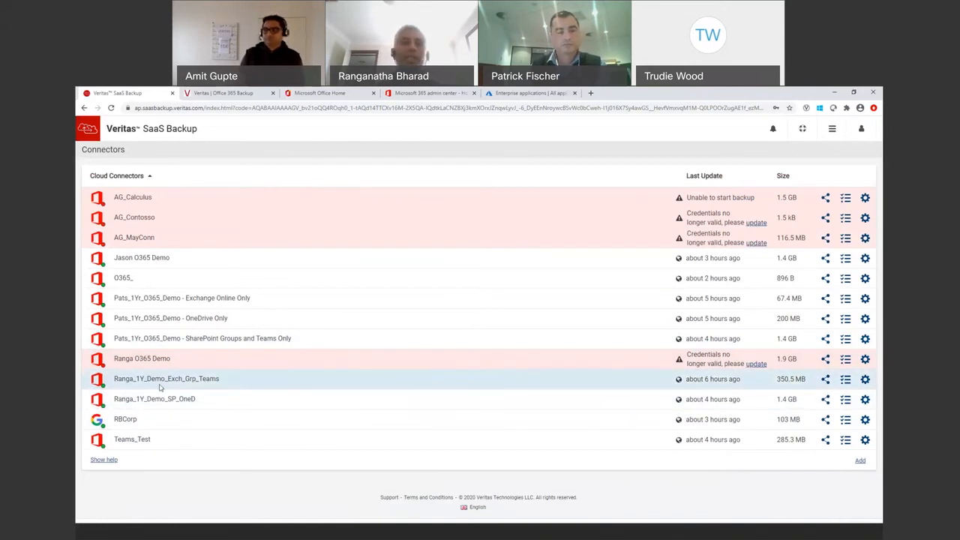
pyautogui.click(160, 383)
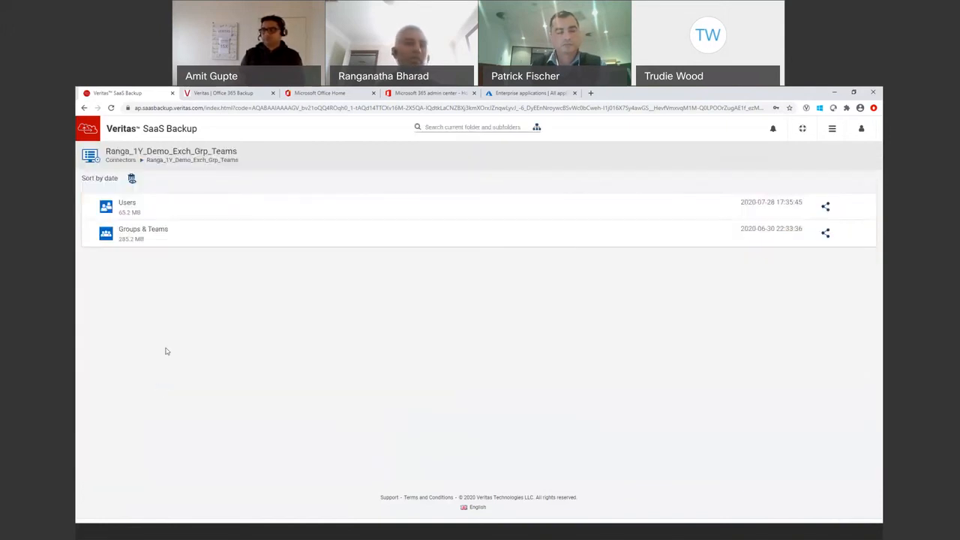
pyautogui.click(127, 204)
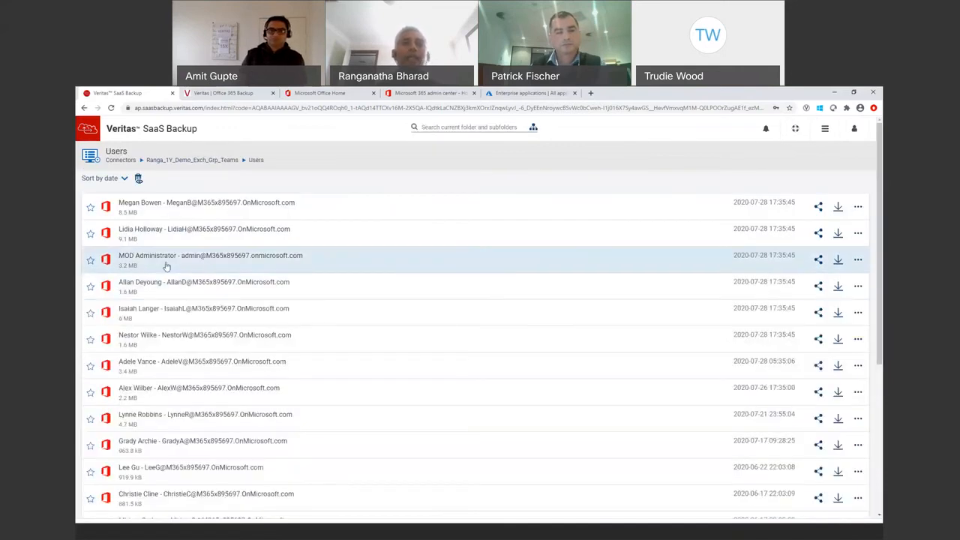
pyautogui.click(167, 266)
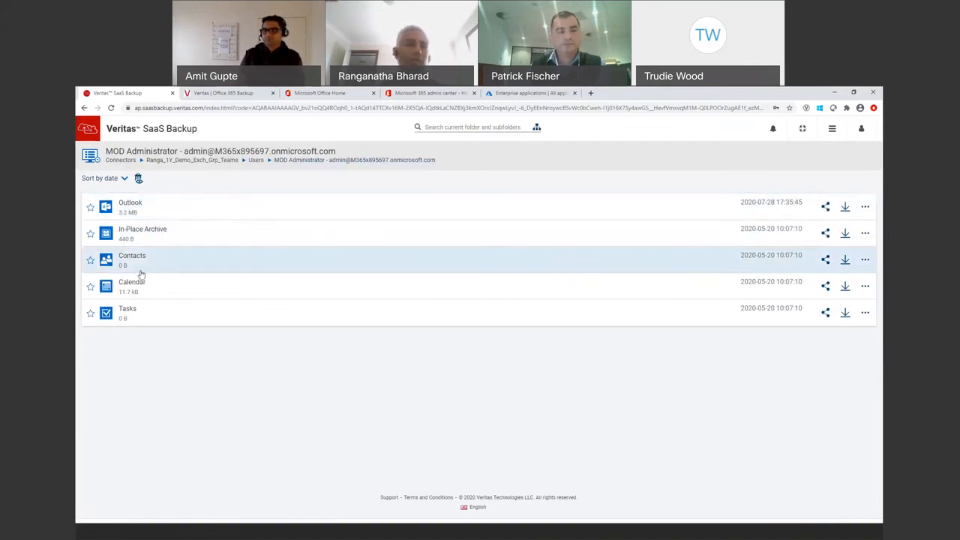
pyautogui.click(139, 182)
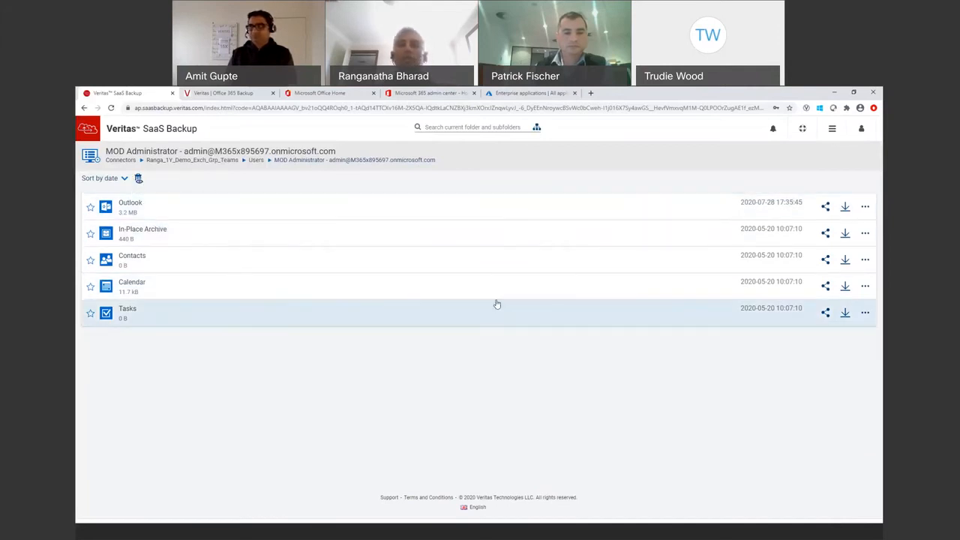
# Step: Review the additional actions and public link sharing options for the MOD Administrator's Outlook backup, and close without sharing
pyautogui.click(865, 208)
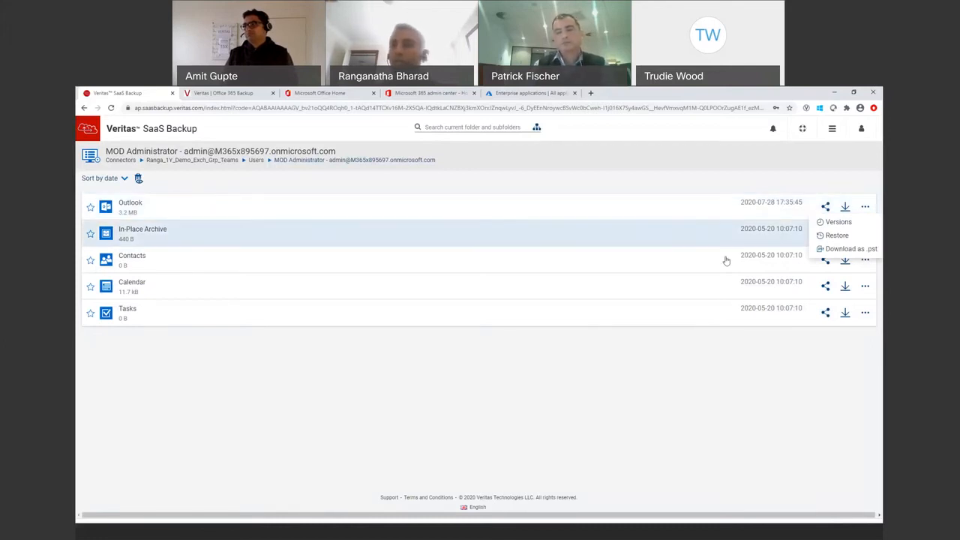
pyautogui.click(719, 381)
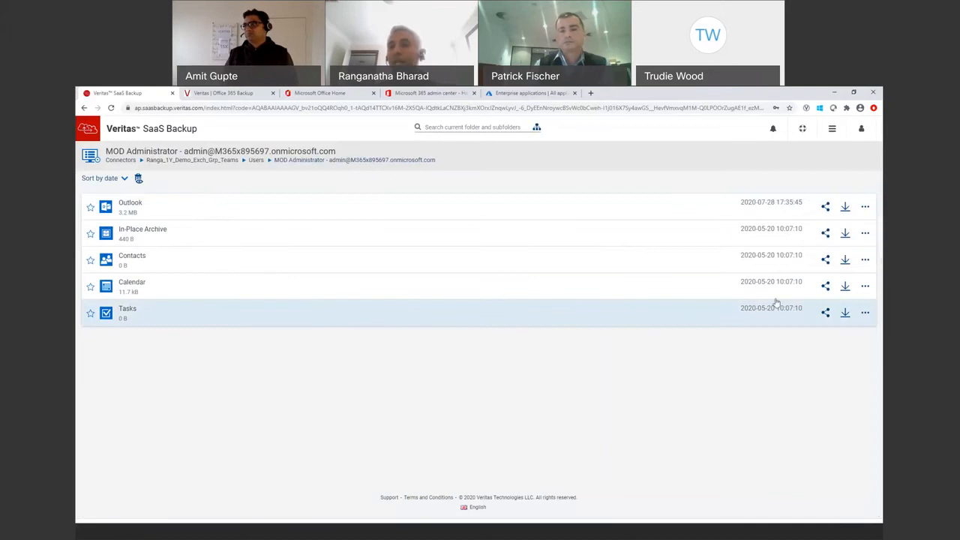
pyautogui.click(825, 208)
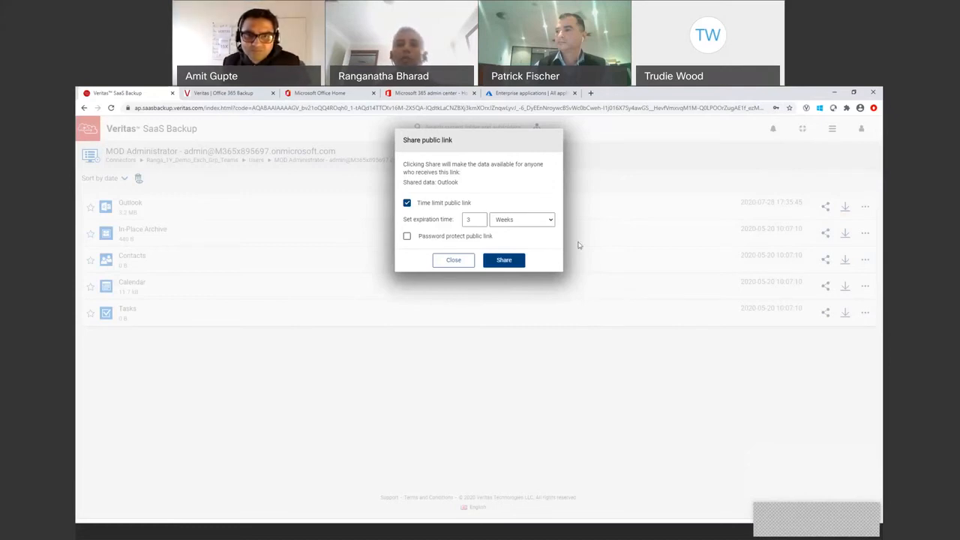
pyautogui.click(455, 263)
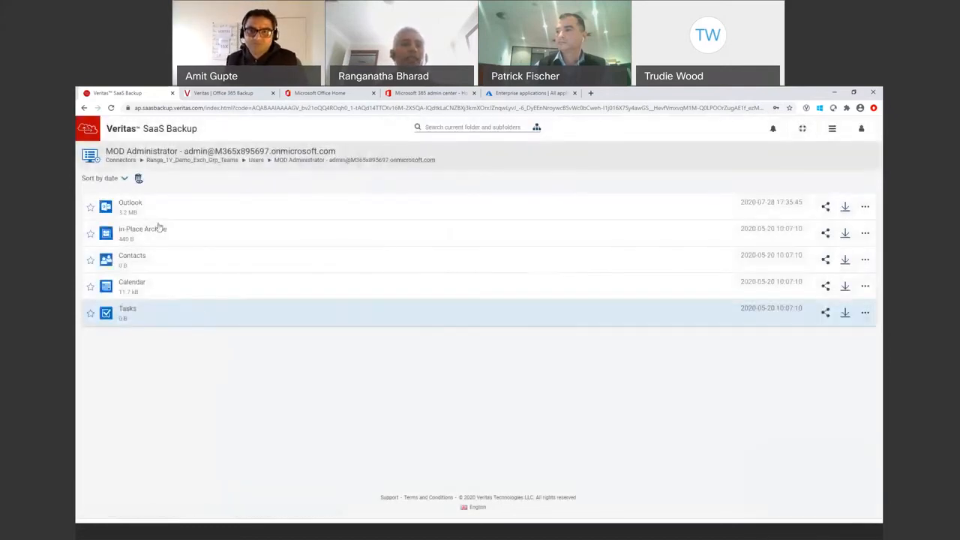
# Step: Open the OneDrive backup of the SP_OneD connector's user with 2.8 MB of data
pyautogui.click(120, 160)
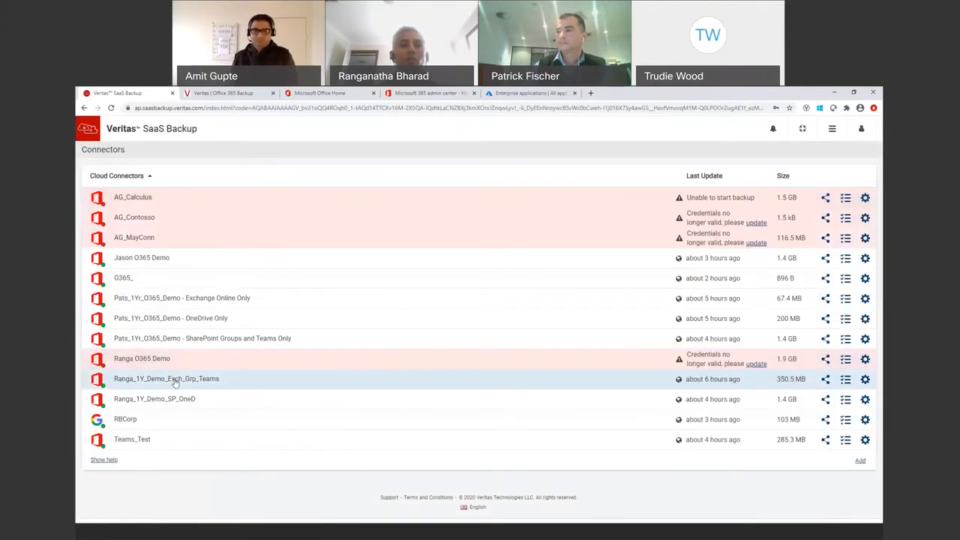
pyautogui.click(174, 397)
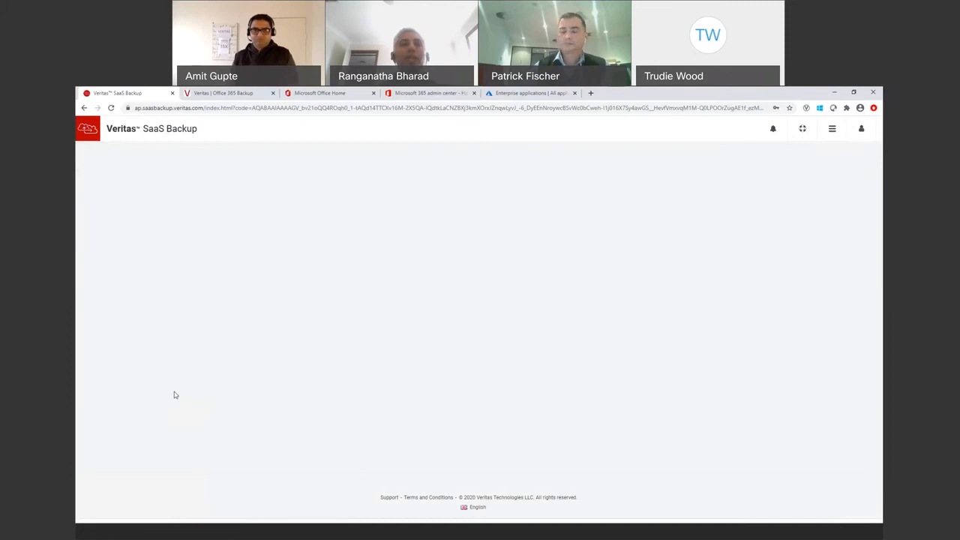
pyautogui.click(128, 231)
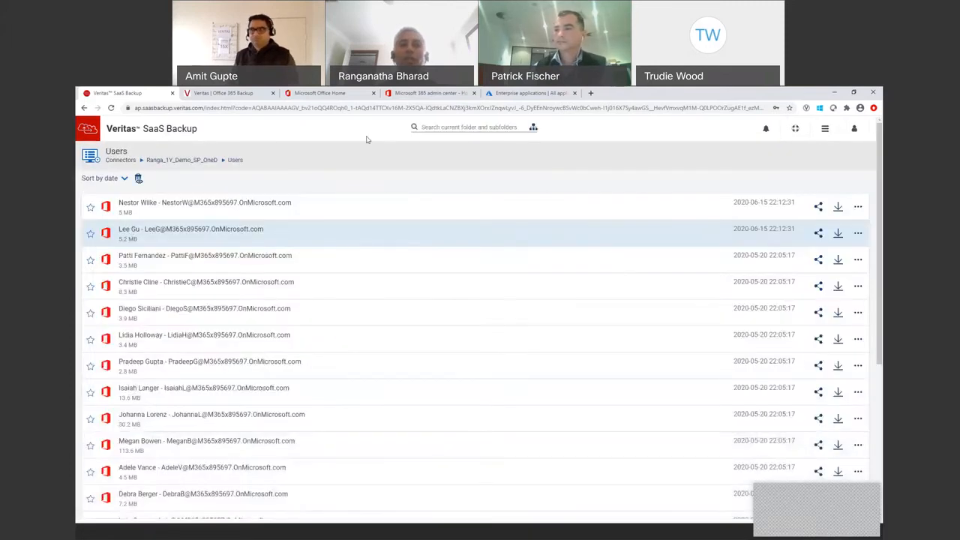
pyautogui.click(465, 127)
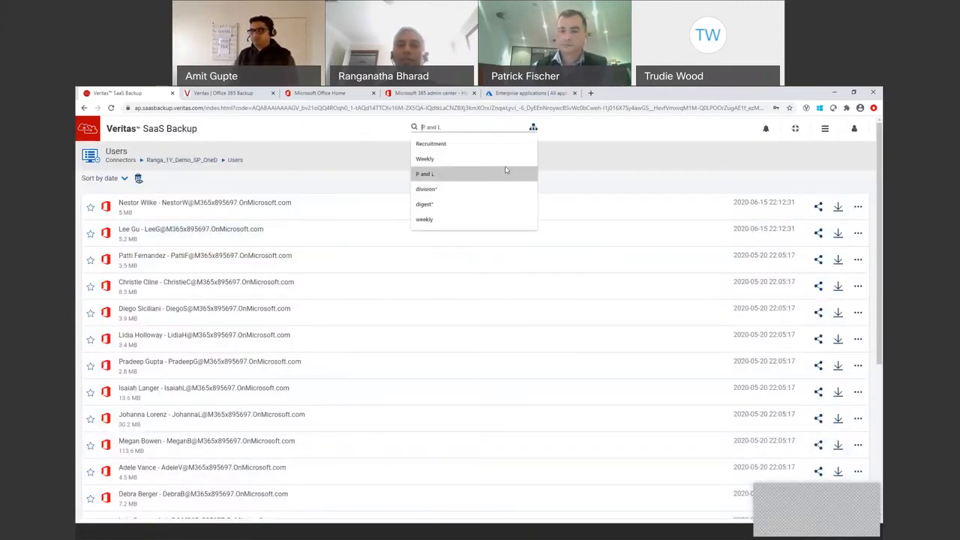
pyautogui.click(147, 364)
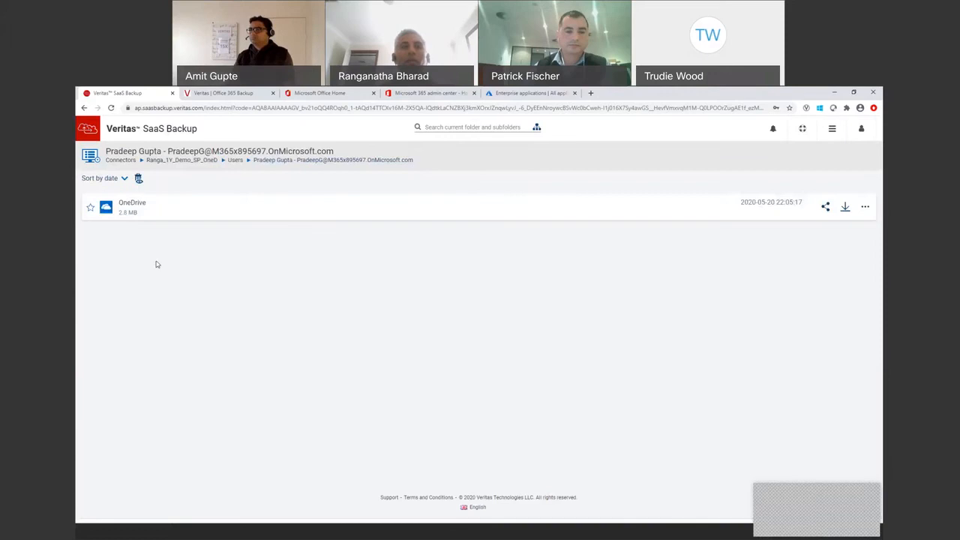
pyautogui.click(129, 210)
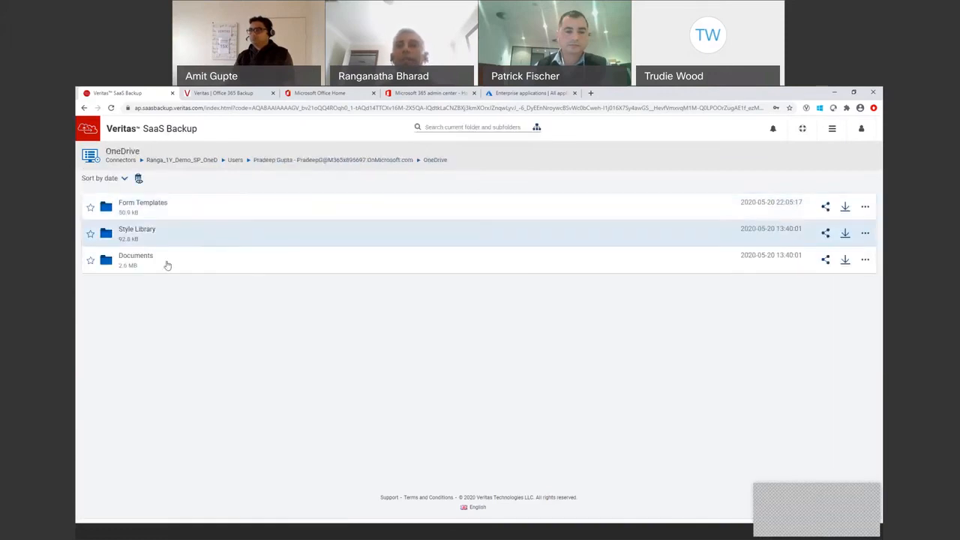
# Step: Review the expiration and password protection options for a public link to the Form Templates folder, and close without sharing
pyautogui.click(826, 207)
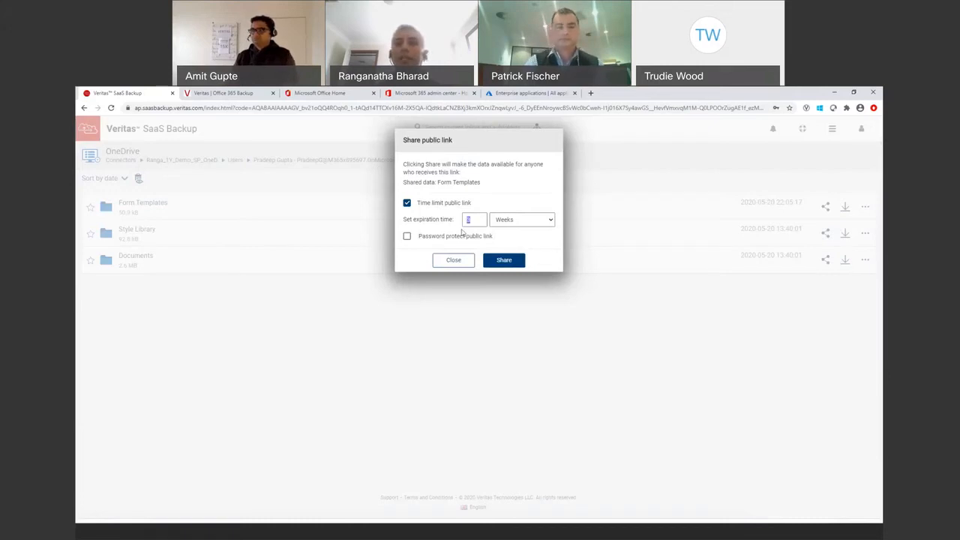
pyautogui.click(450, 237)
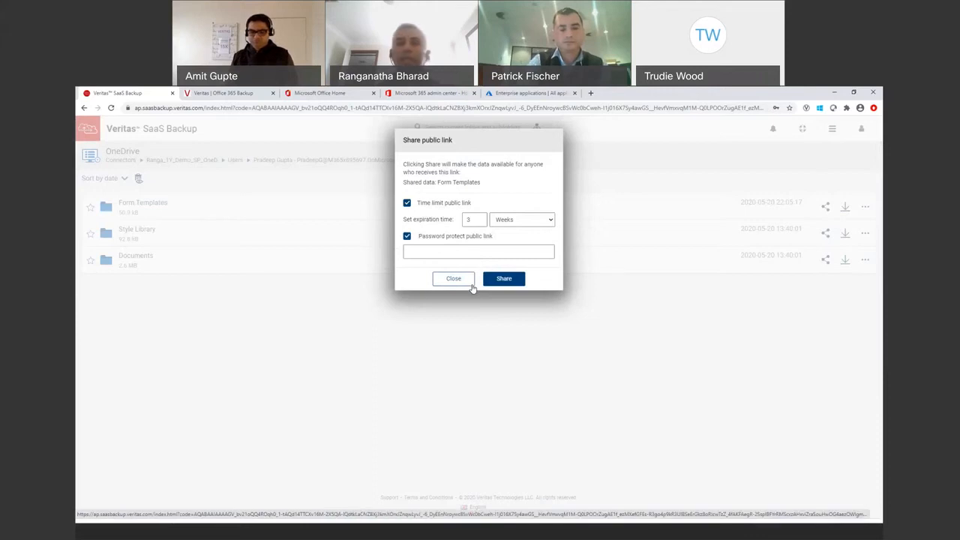
pyautogui.click(466, 284)
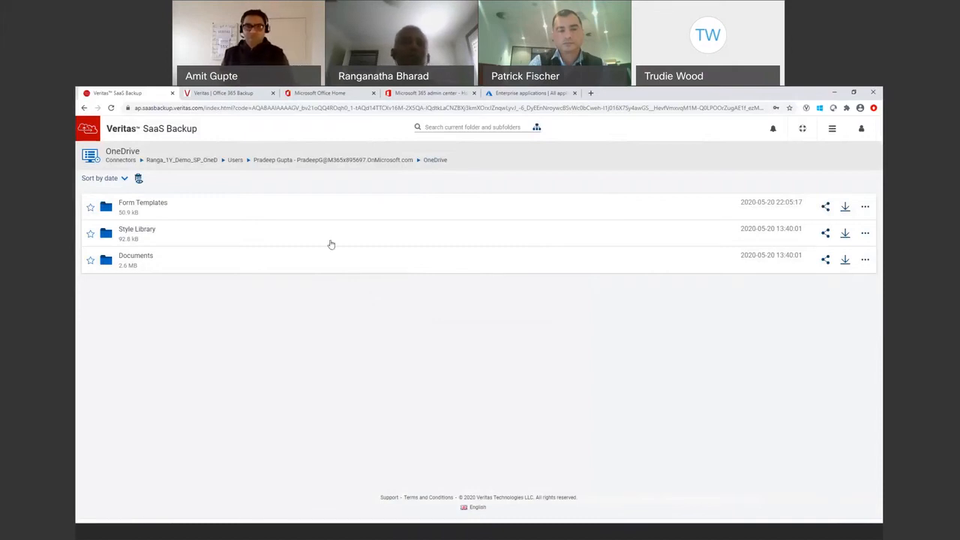
# Step: Browse the SP_OneD connector's history snapshots and open the 1.4 GB snapshot from 26 days ago
pyautogui.click(121, 161)
pyautogui.click(141, 382)
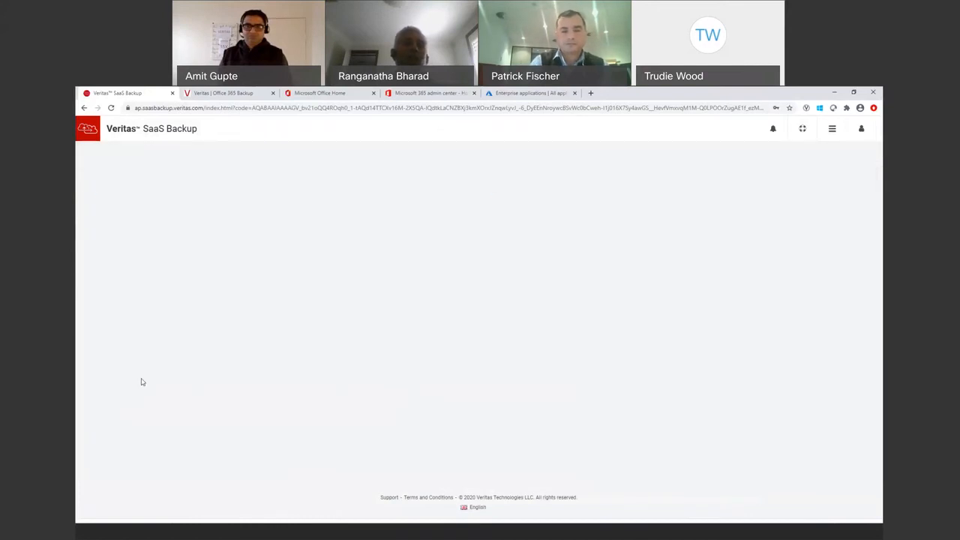
pyautogui.click(92, 159)
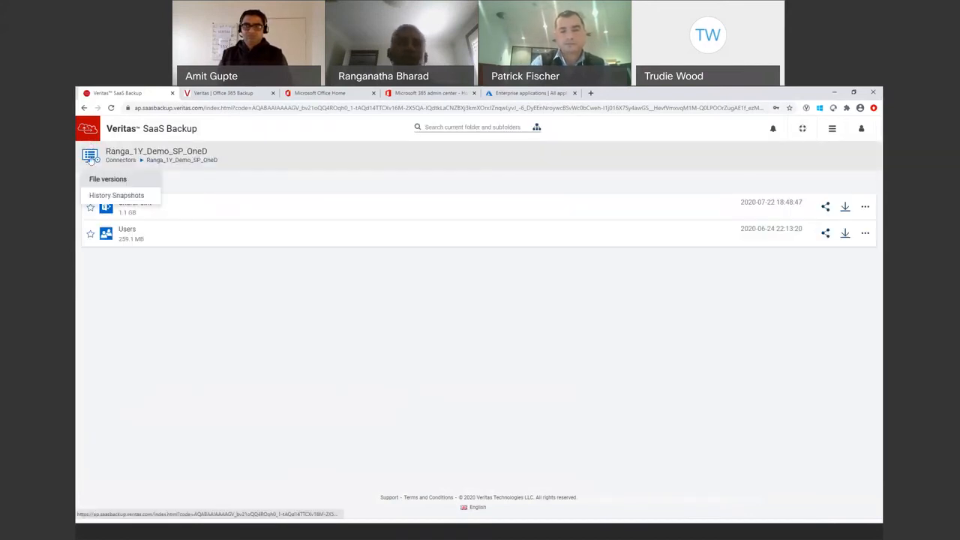
pyautogui.click(113, 196)
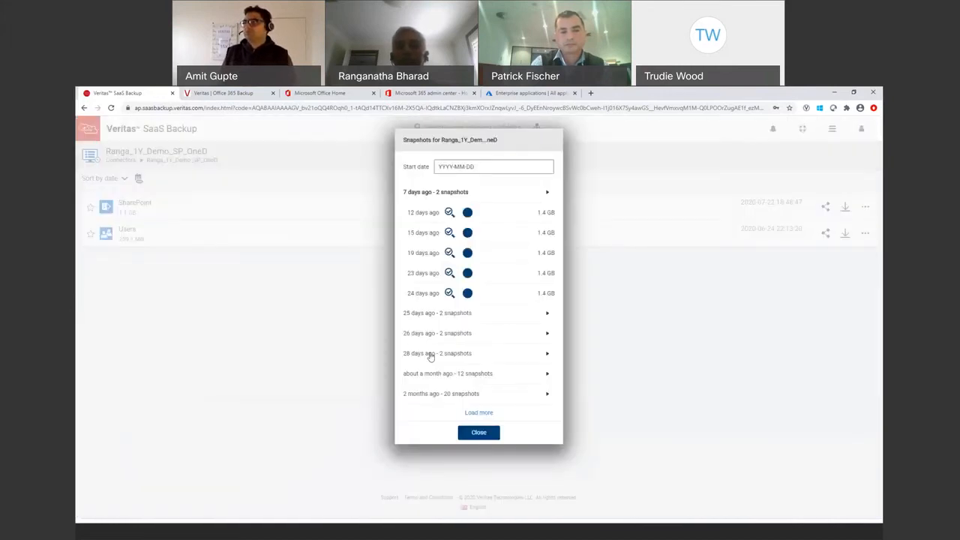
pyautogui.click(438, 354)
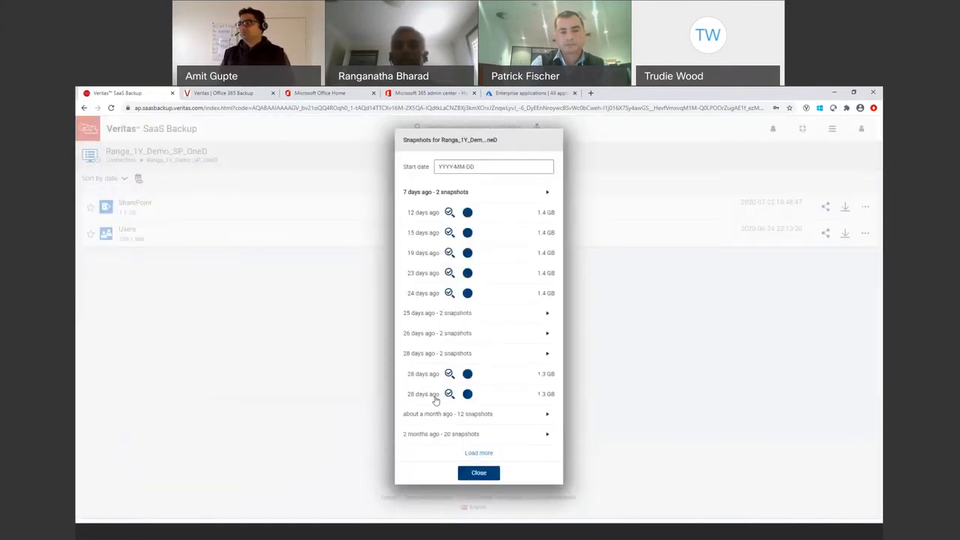
pyautogui.click(473, 417)
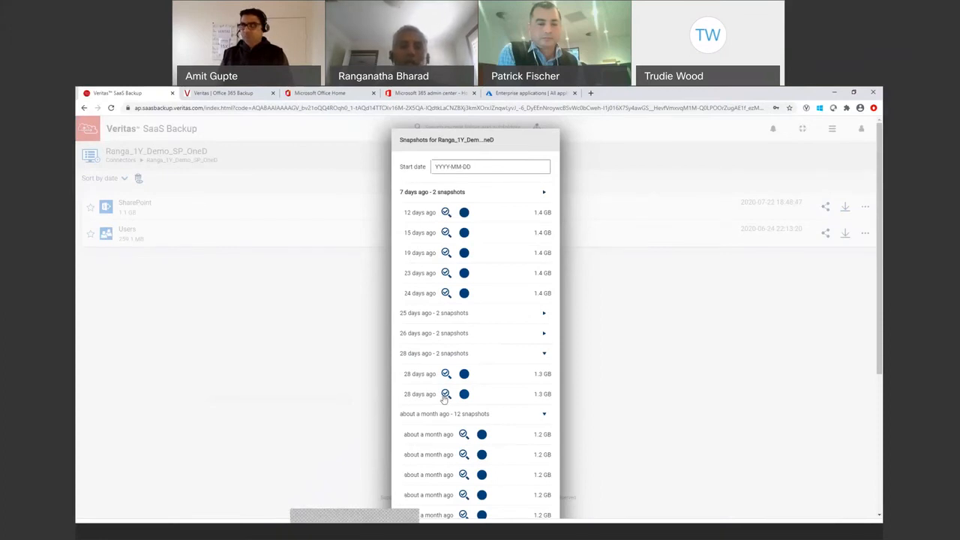
pyautogui.click(440, 333)
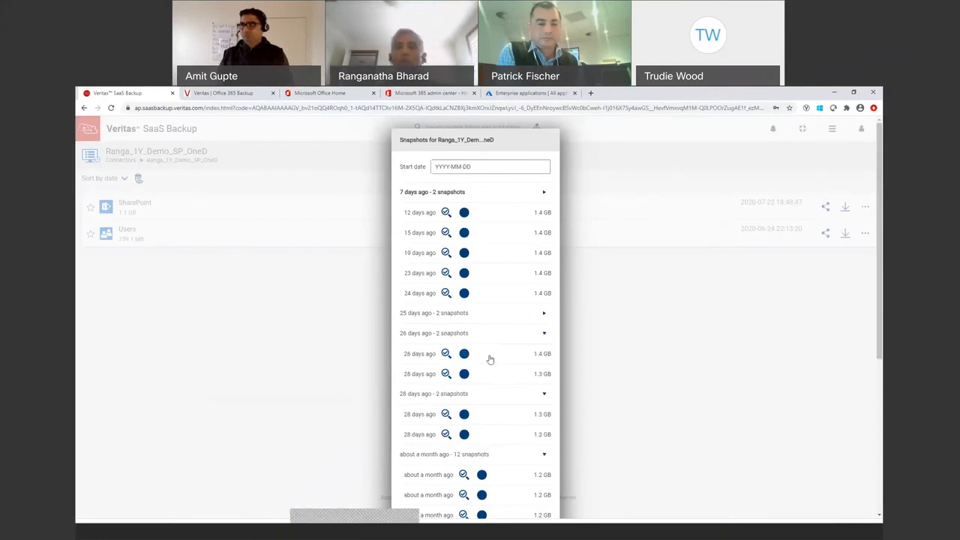
pyautogui.click(434, 355)
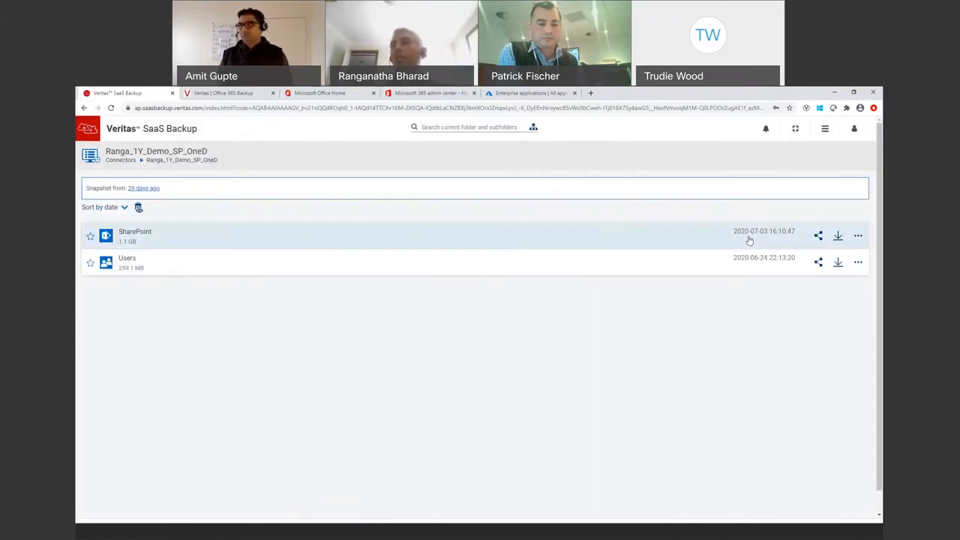
# Step: Review the sharing and restore options for the snapshot's SharePoint data, cancelling both dialogs
pyautogui.click(817, 237)
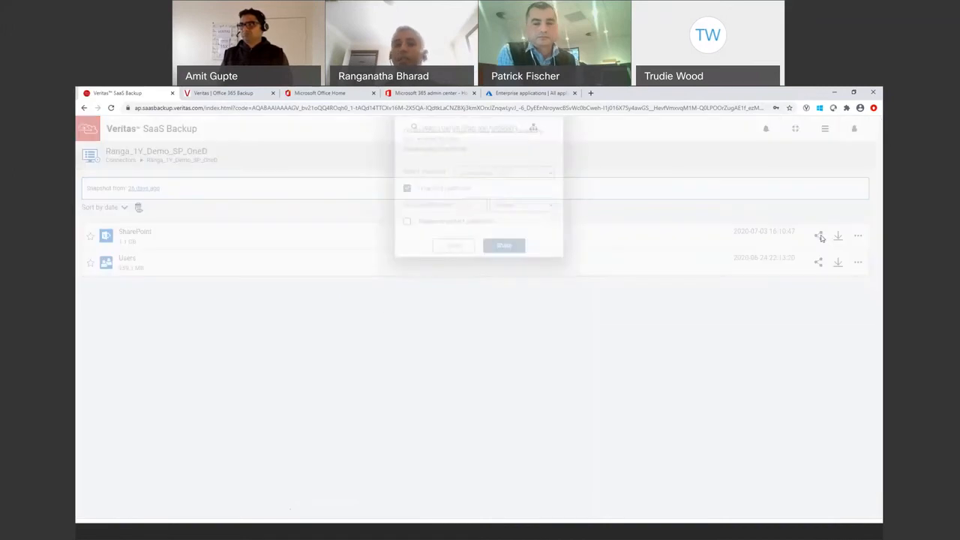
pyautogui.click(454, 278)
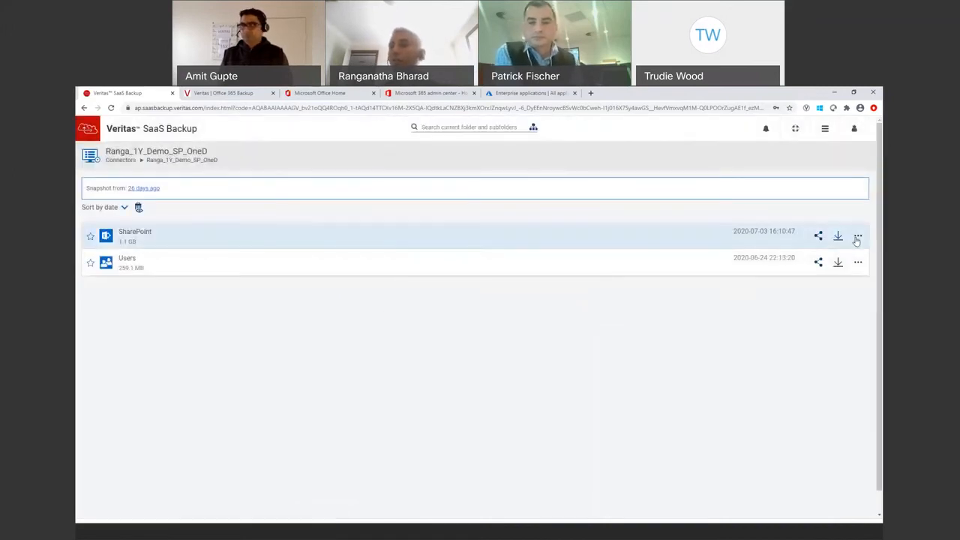
pyautogui.click(859, 237)
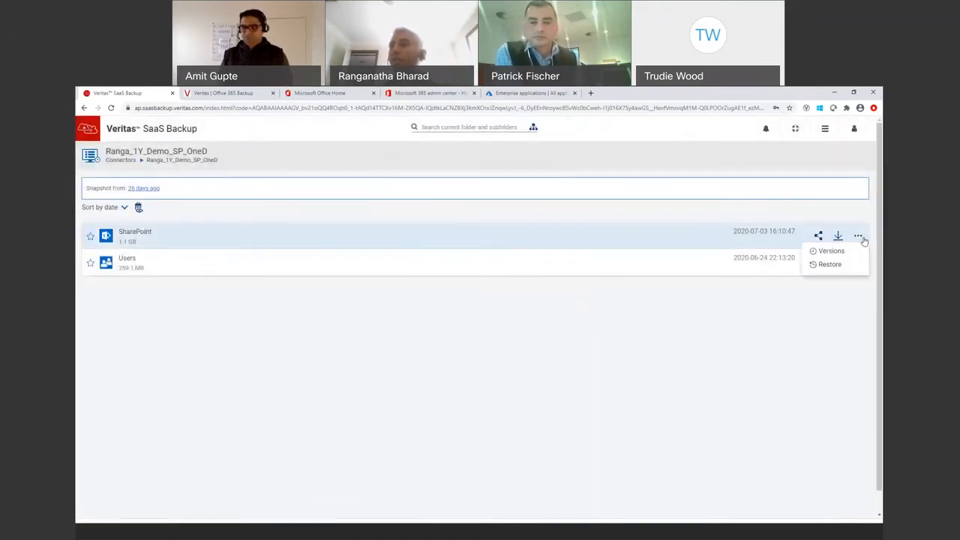
pyautogui.click(833, 266)
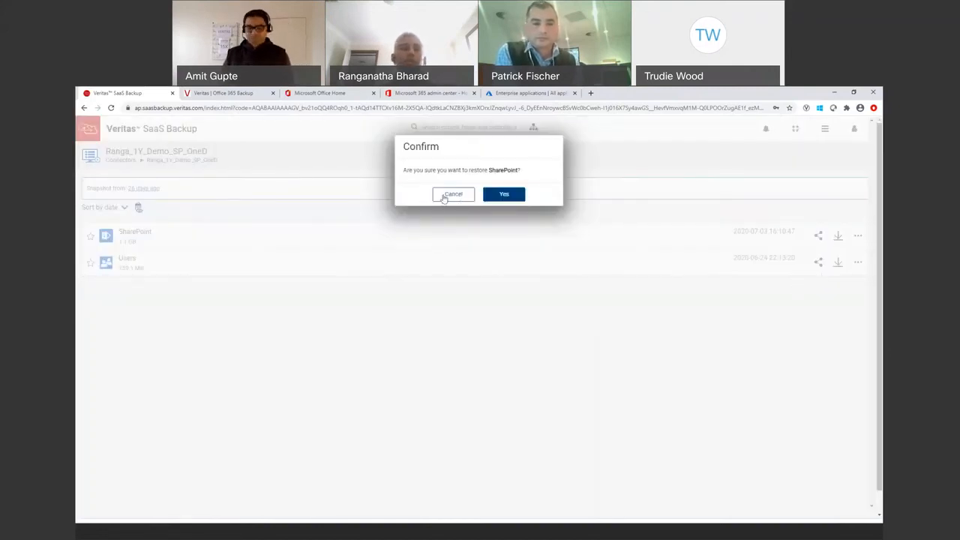
pyautogui.click(452, 194)
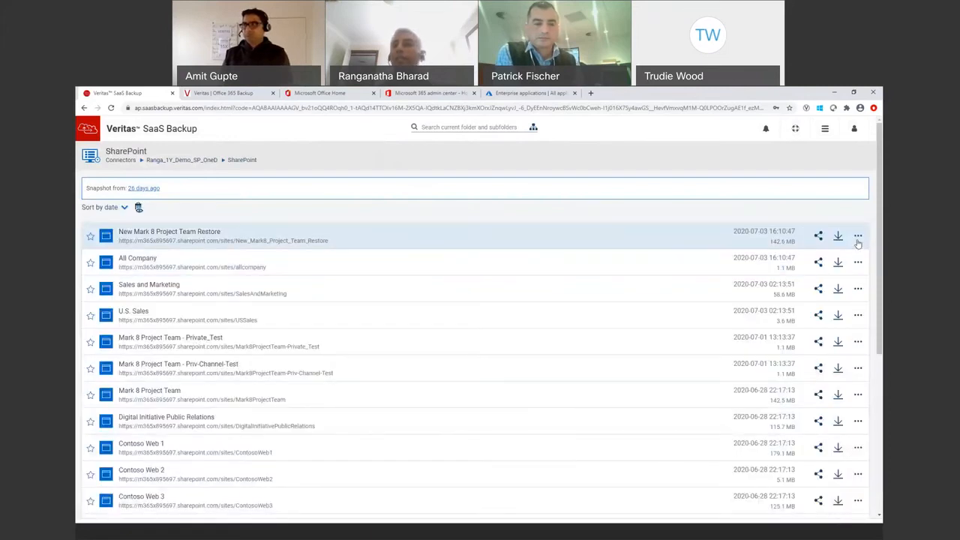
# Step: Review the restore methods for the New Mark 8 Project Team Restore site in the SharePoint snapshot, and cancel the restore
pyautogui.click(858, 237)
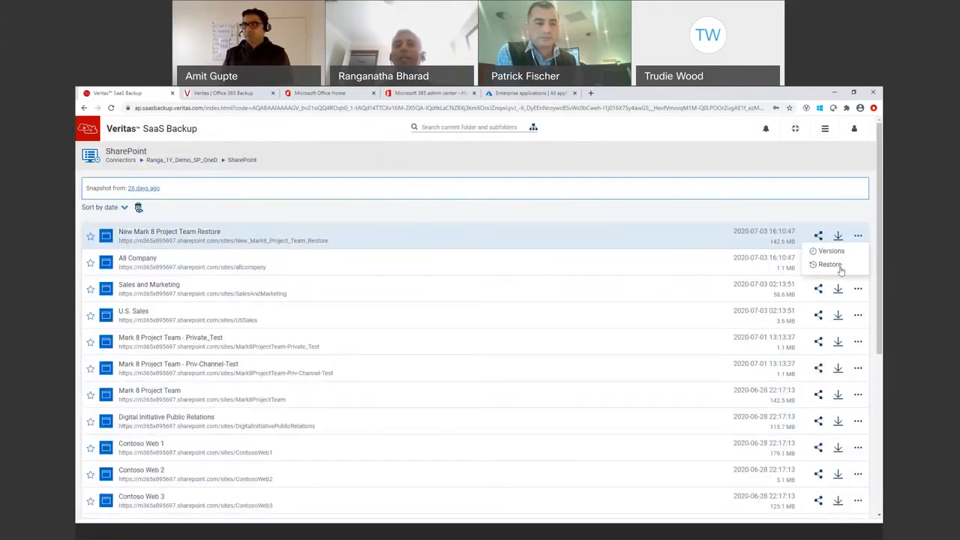
pyautogui.click(841, 267)
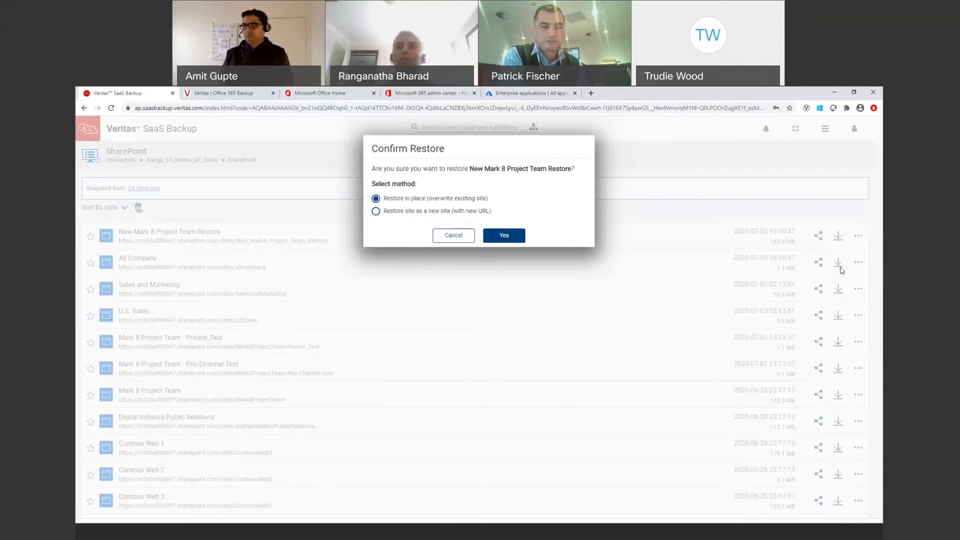
pyautogui.click(453, 236)
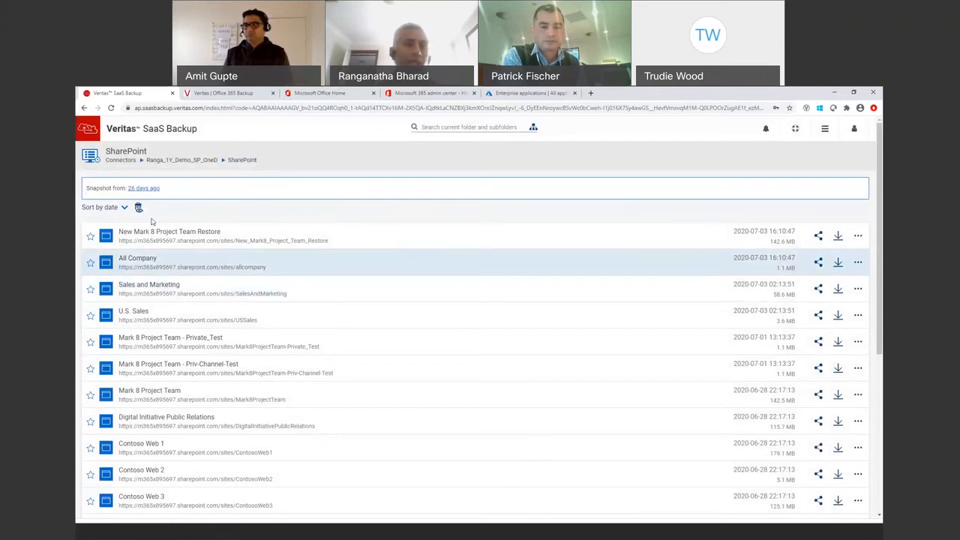
# Step: Return to the connectors overview and open the account's single sign-on configurations
pyautogui.click(120, 160)
pyautogui.click(832, 130)
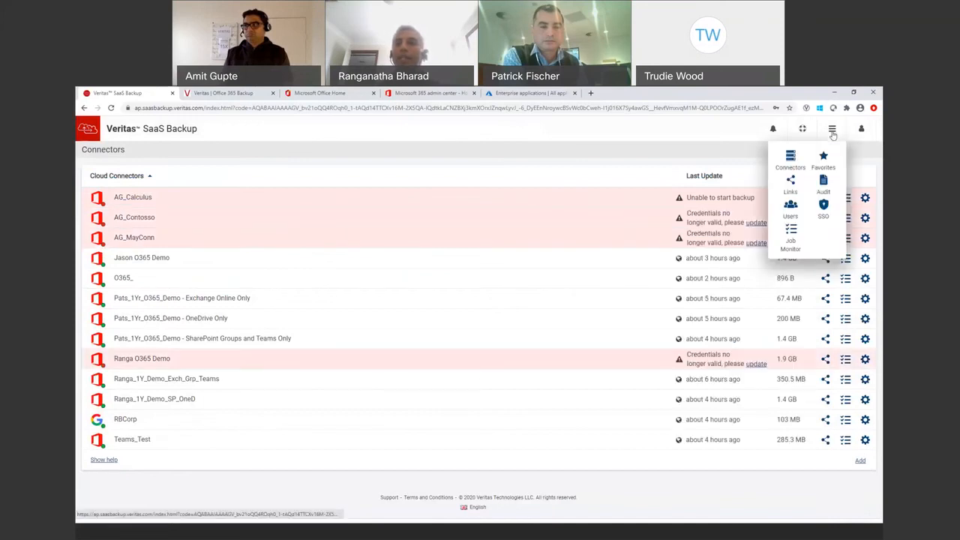
pyautogui.click(825, 215)
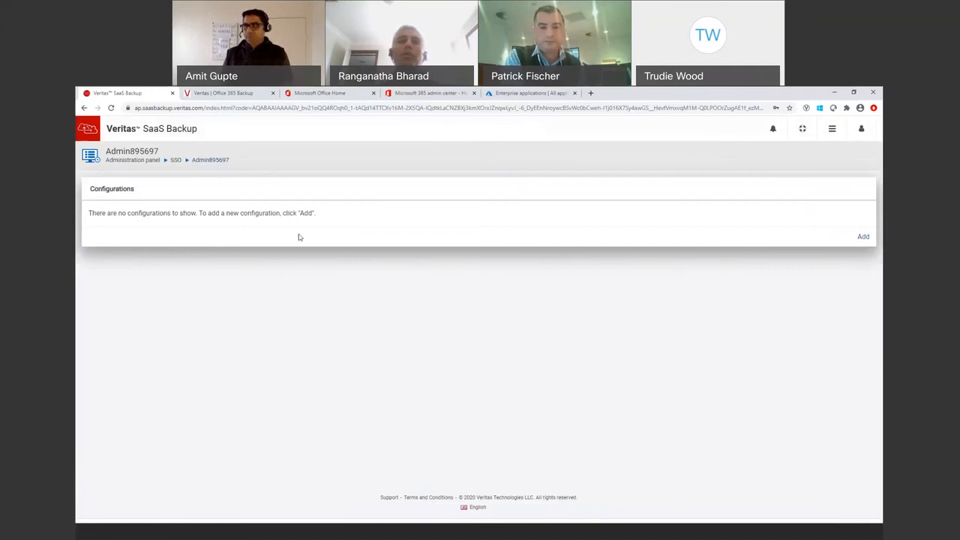
# Step: Switch to the Azure Active Directory admin center and examine the overview of the Veritas SaaS Backup enterprise application
pyautogui.click(551, 95)
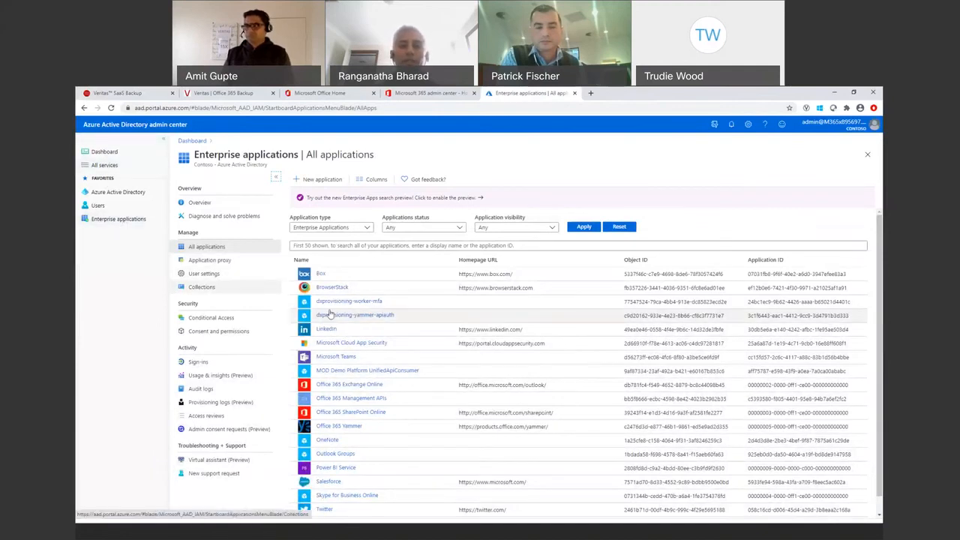
pyautogui.scroll(-1, 338, 508)
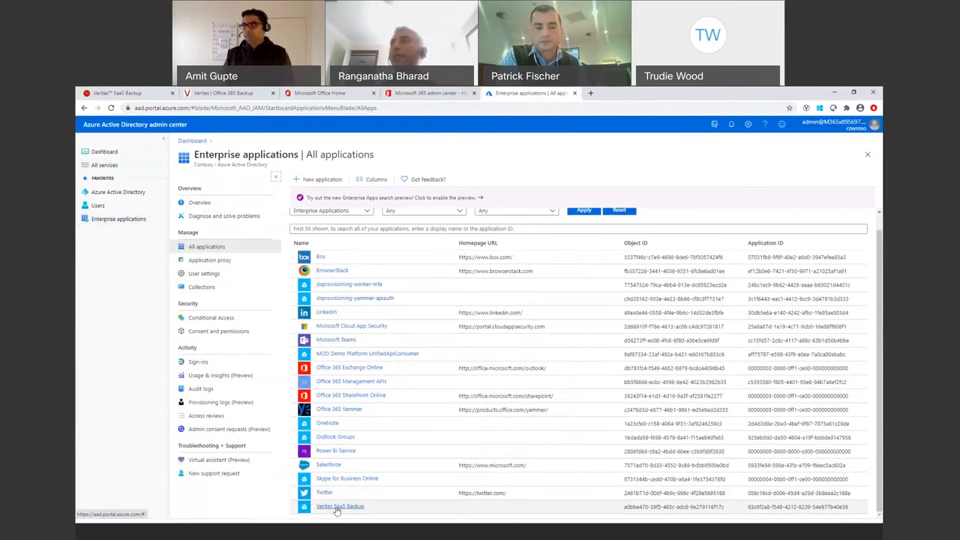
pyautogui.click(339, 507)
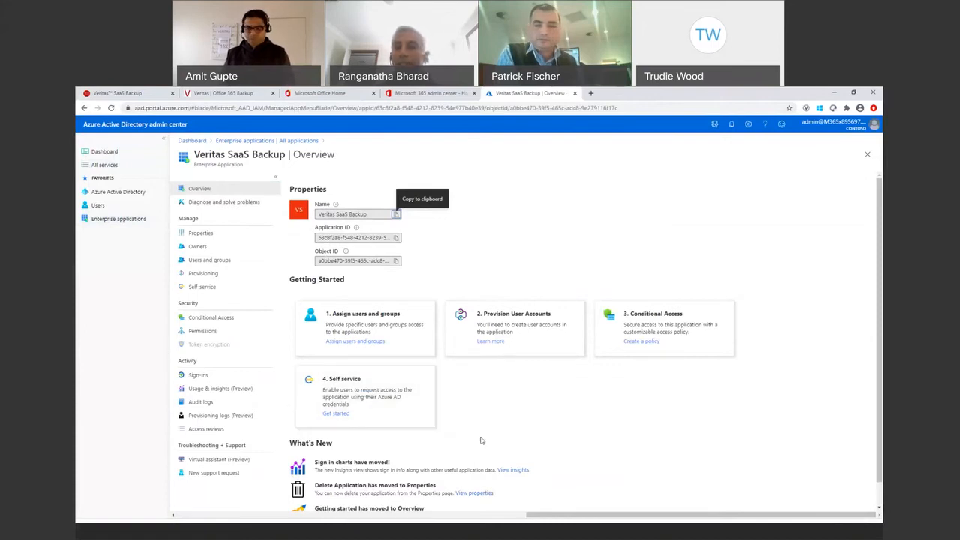
pyautogui.scroll(-1, 481, 443)
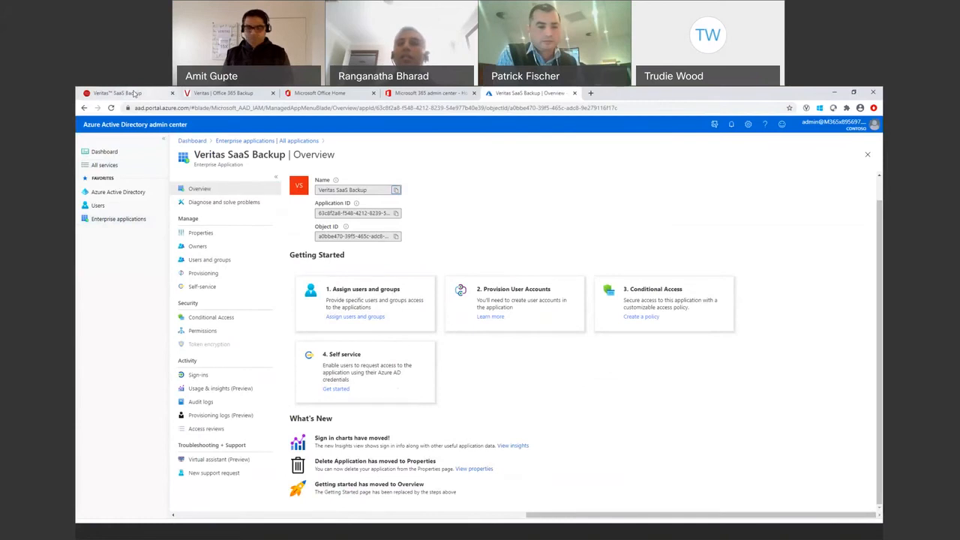
# Step: Return to Veritas SaaS Backup and review the form for a new single sign-on configuration, leaving it without saving
pyautogui.click(133, 93)
pyautogui.click(864, 237)
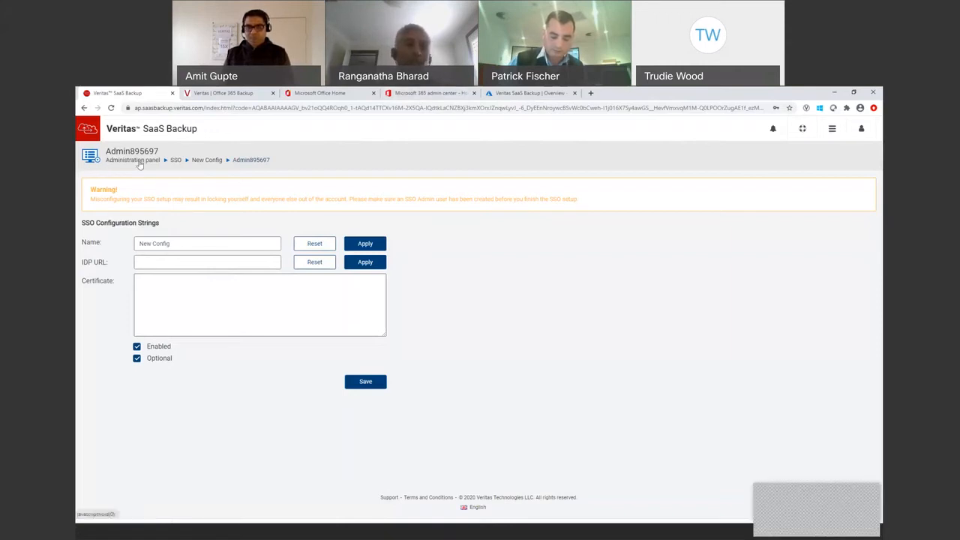
pyautogui.click(140, 165)
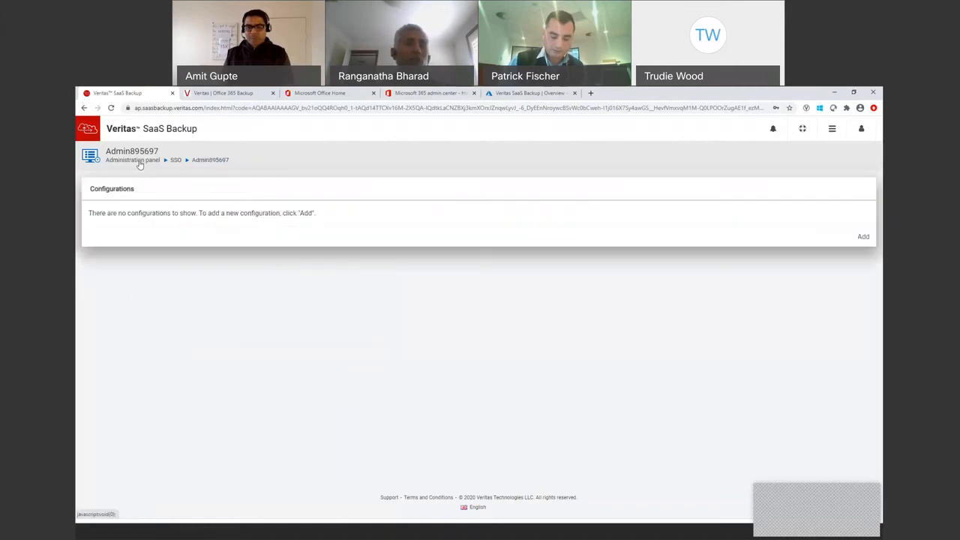
# Step: Return to the connectors overview and open the data import settings for the Exch_Grp_Teams connector
pyautogui.click(832, 130)
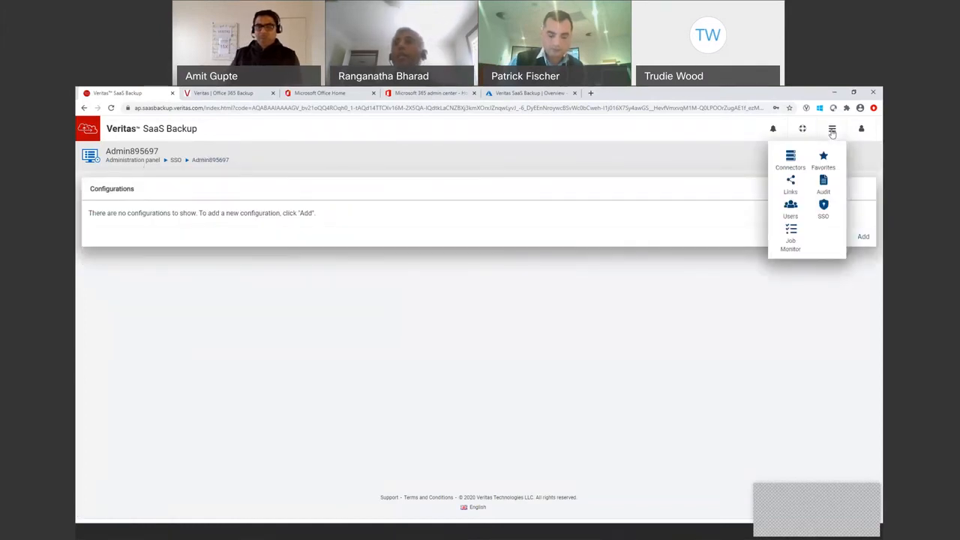
pyautogui.click(795, 211)
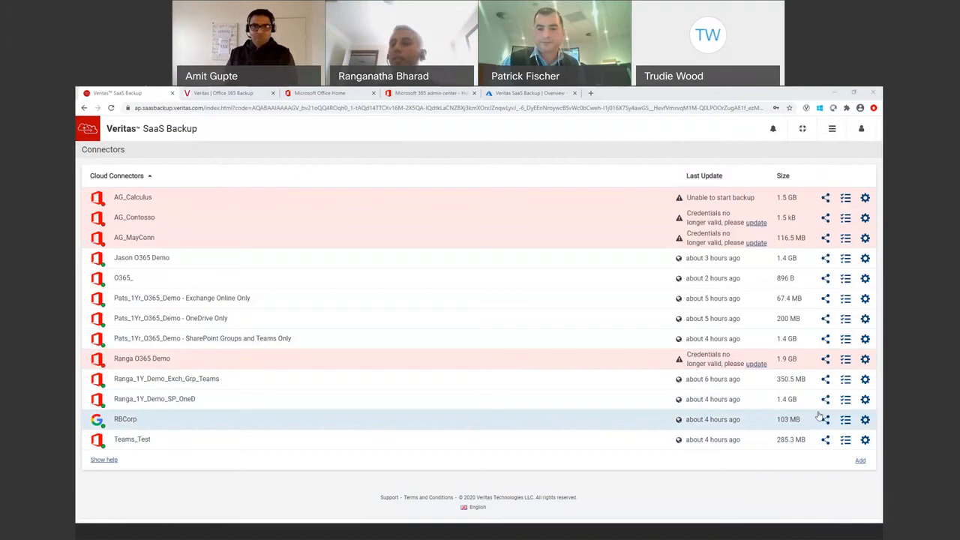
pyautogui.click(865, 382)
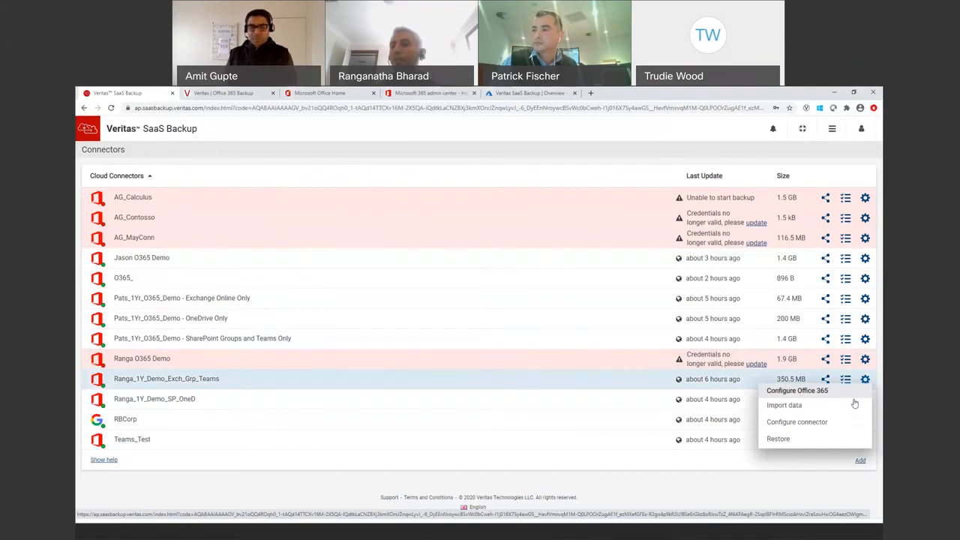
pyautogui.click(825, 405)
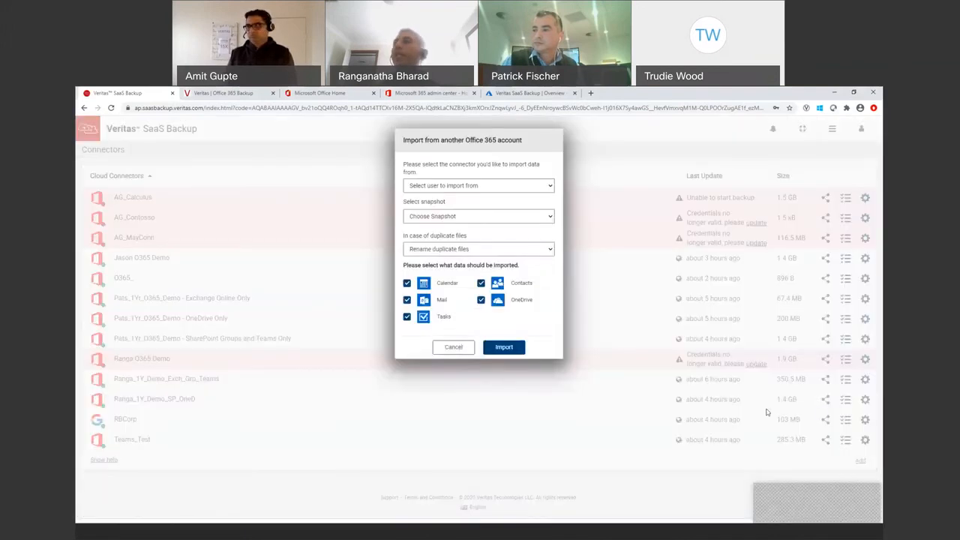
pyautogui.click(486, 187)
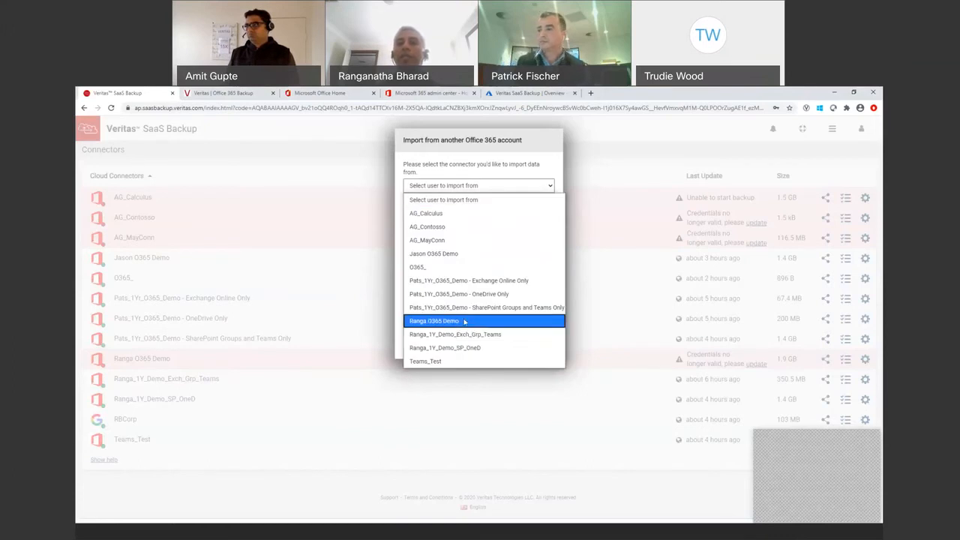
pyautogui.click(465, 322)
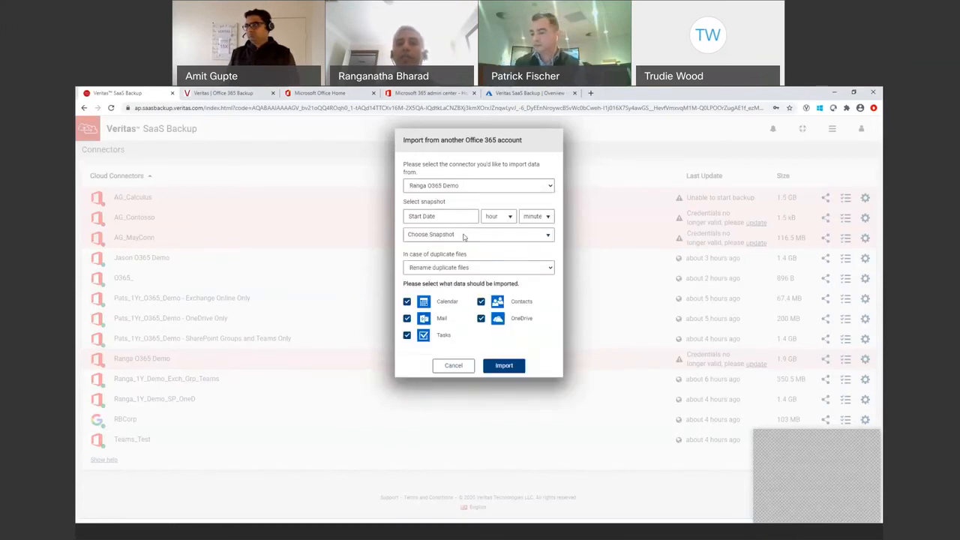
pyautogui.click(465, 234)
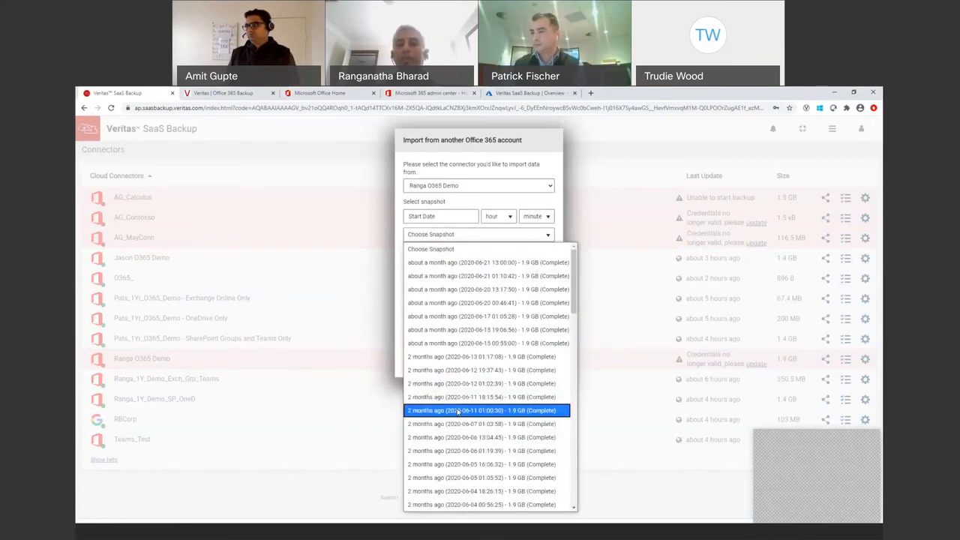
pyautogui.click(458, 343)
pyautogui.click(473, 268)
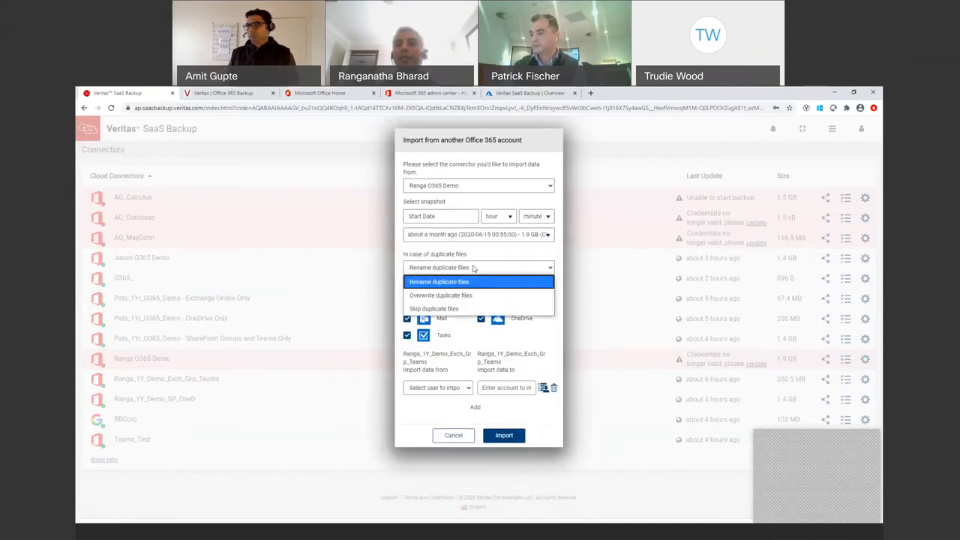
pyautogui.click(560, 329)
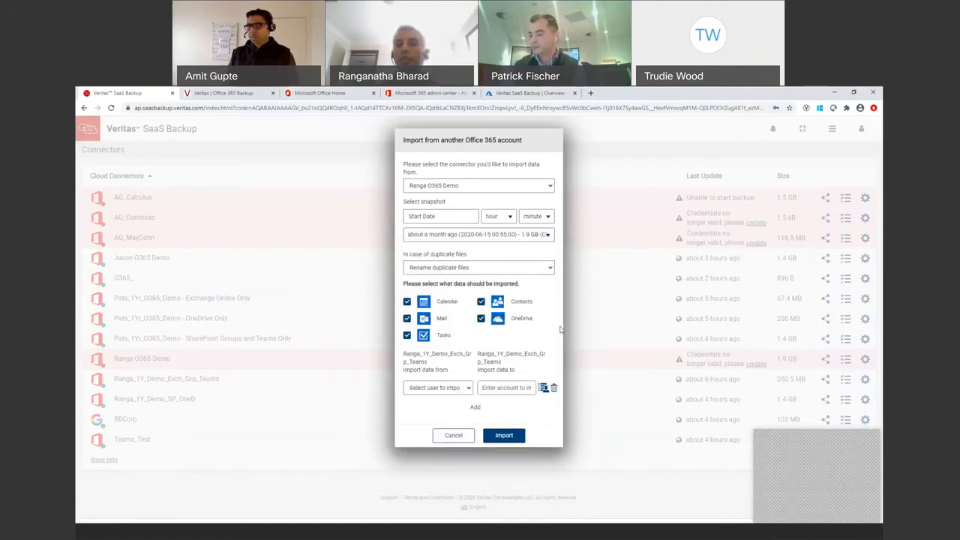
# Step: Limit the imported data to OneDrive by excluding Calendar, Mail, Contacts and Tasks
pyautogui.click(407, 302)
pyautogui.click(406, 318)
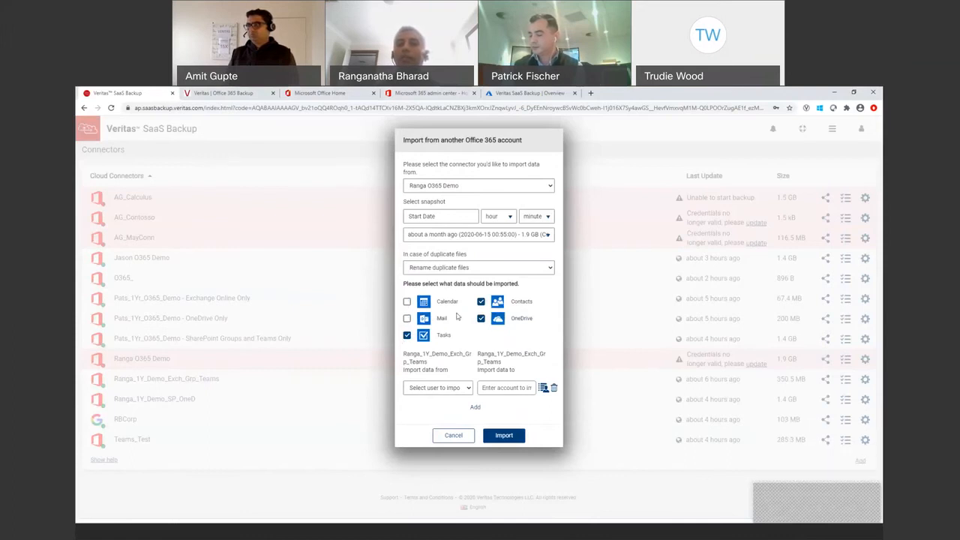
pyautogui.click(481, 302)
pyautogui.click(406, 336)
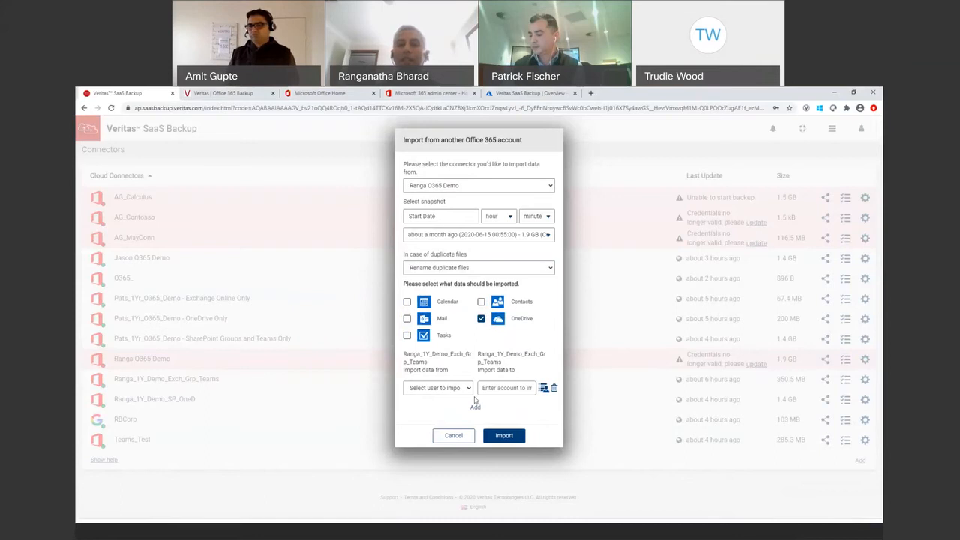
# Step: Select a source user and a different destination user from the account lists for the OneDrive import, and cancel the import
pyautogui.click(441, 388)
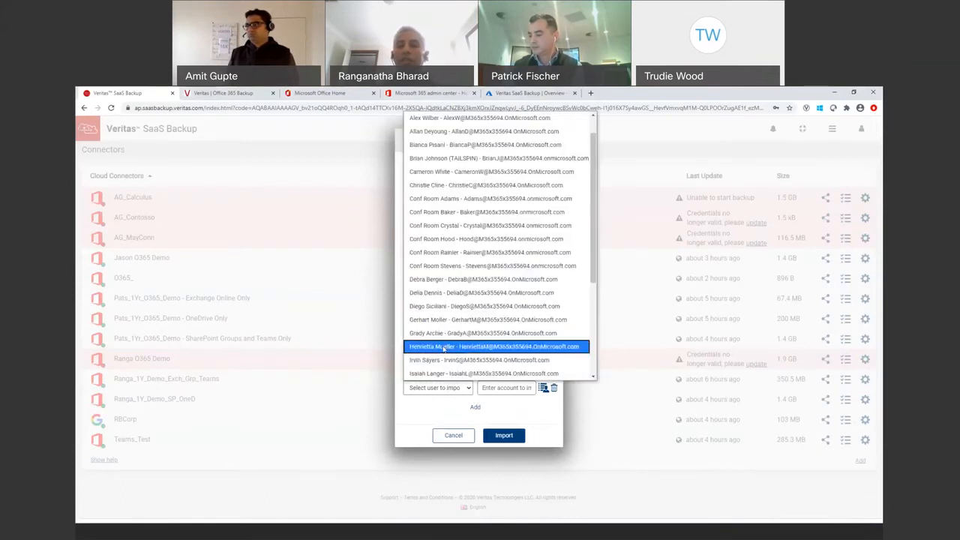
pyautogui.click(444, 347)
pyautogui.click(543, 388)
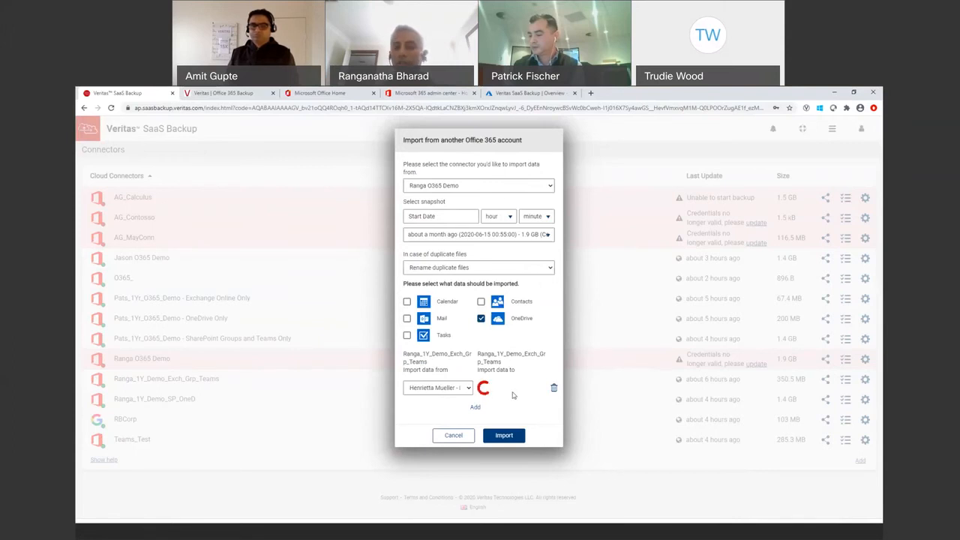
pyautogui.click(513, 388)
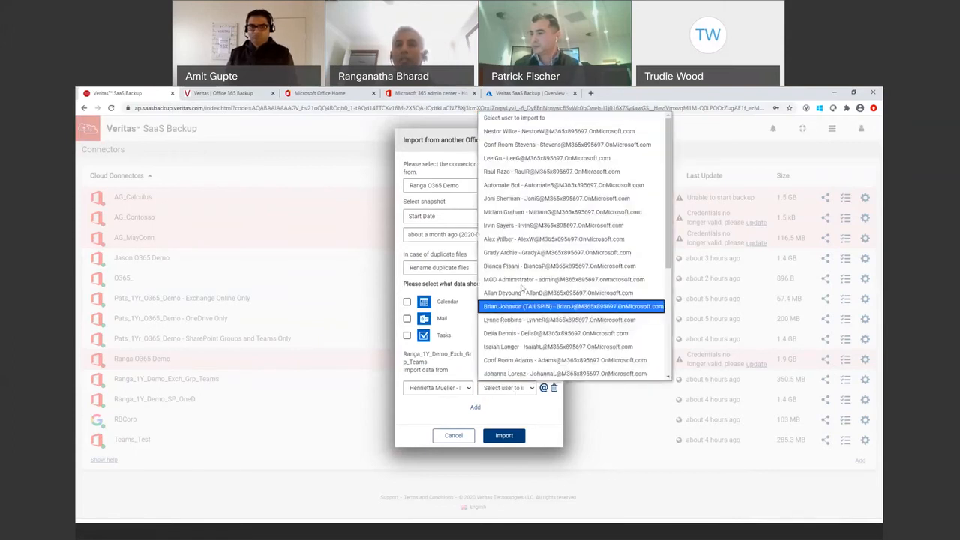
pyautogui.click(521, 264)
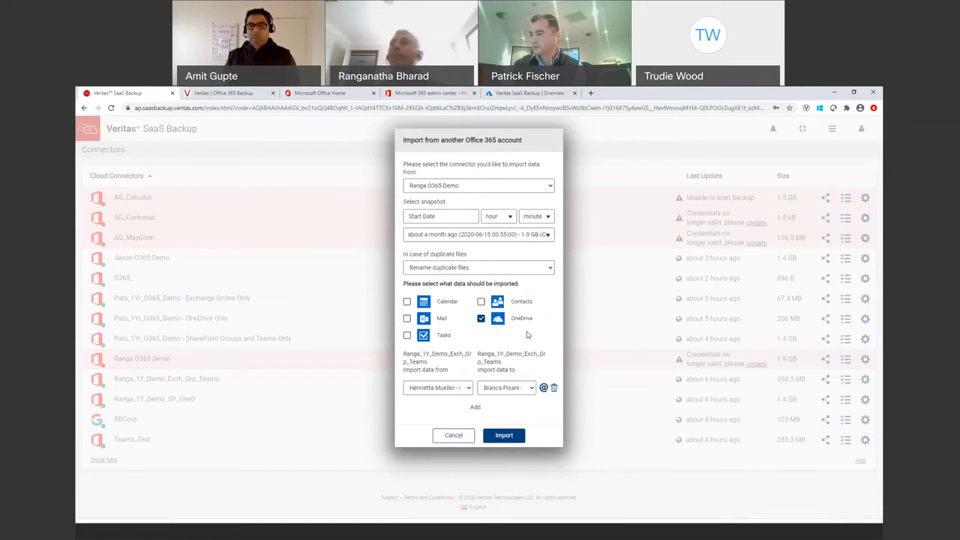
pyautogui.click(454, 436)
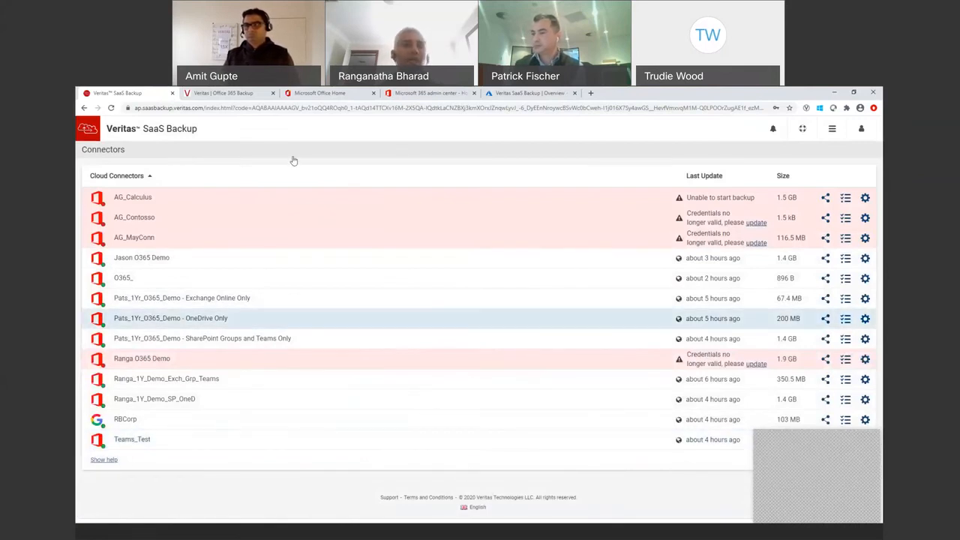
# Step: Switch to the Veritas Office 365 backup trial page and highlight its web address and the US data center in the trial information
pyautogui.click(239, 96)
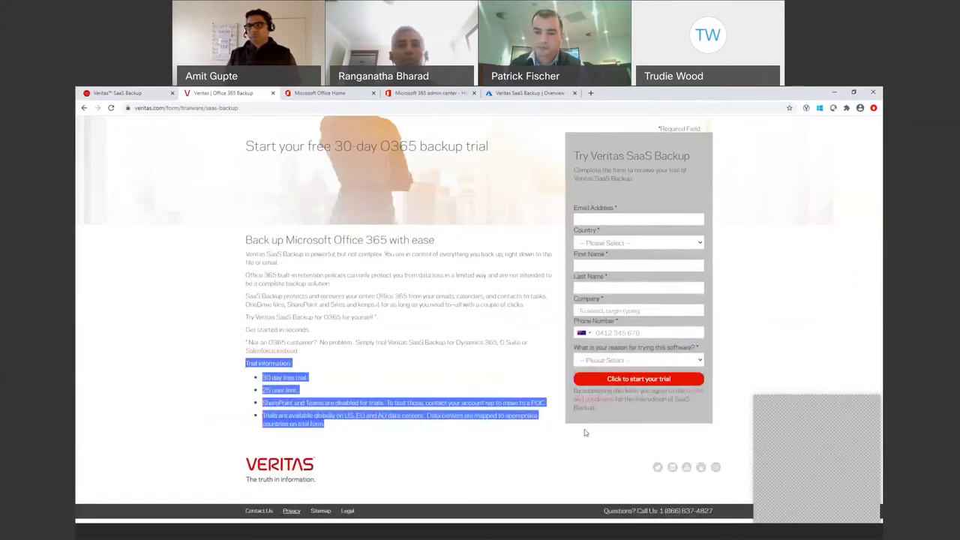
pyautogui.click(257, 105)
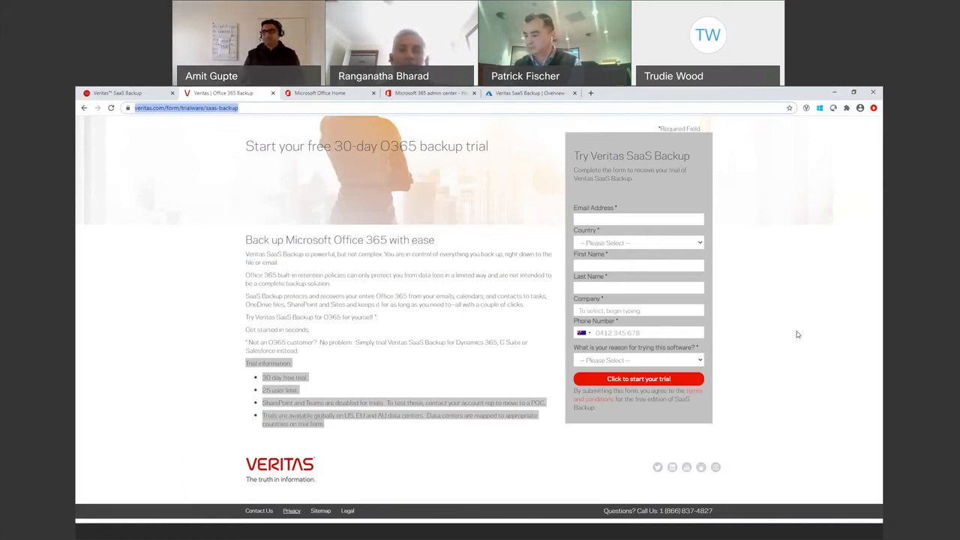
pyautogui.click(397, 397)
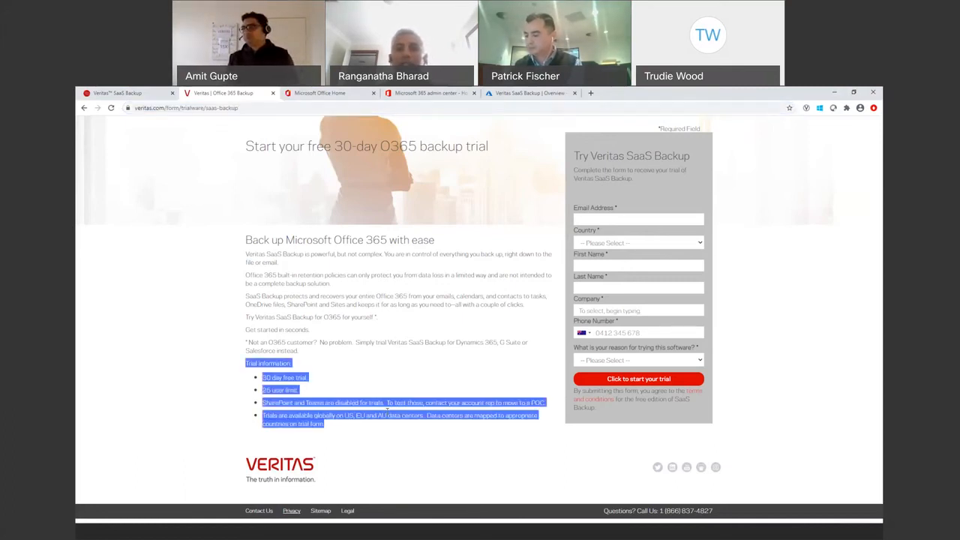
pyautogui.doubleClick(347, 417)
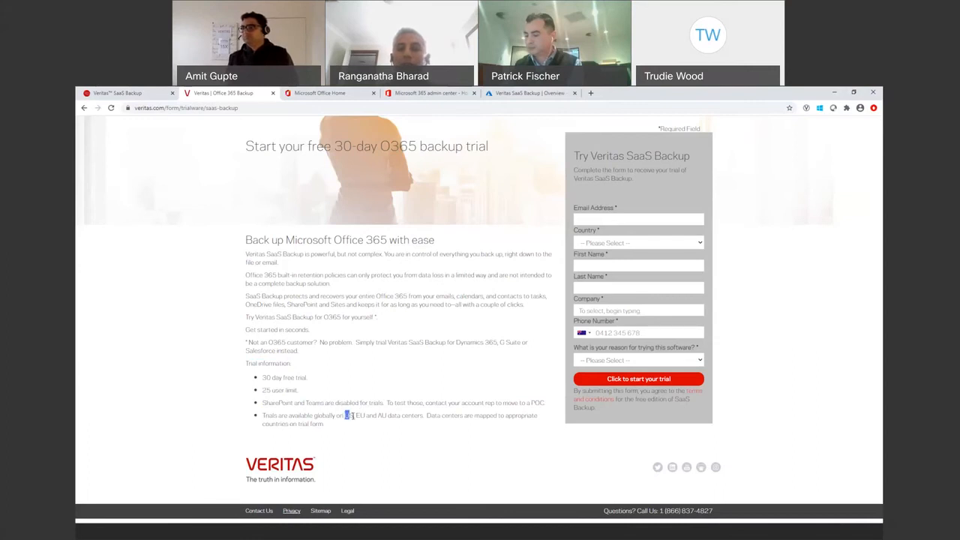